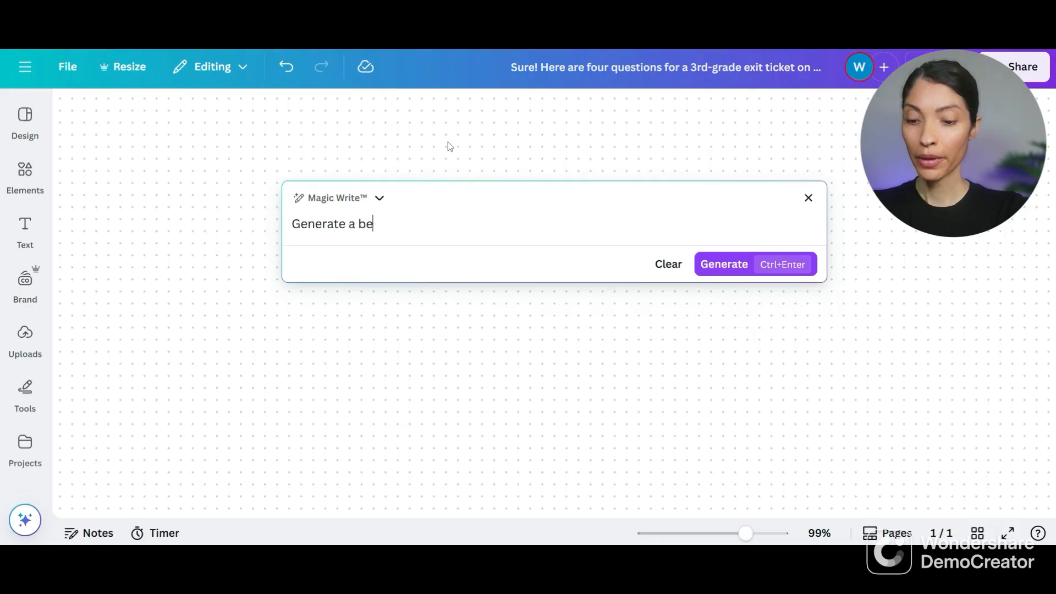
# - Complete the Magic Write request as "Generate a bellwork prompt for 4th grade reading that ask students to ideintify the main idea of a short paragraph"
pyautogui.write('pot')
pyautogui.press('BackSpace')
pyautogui.press('BackSpace')
pyautogui.write('t')
pyautogui.write(' for')
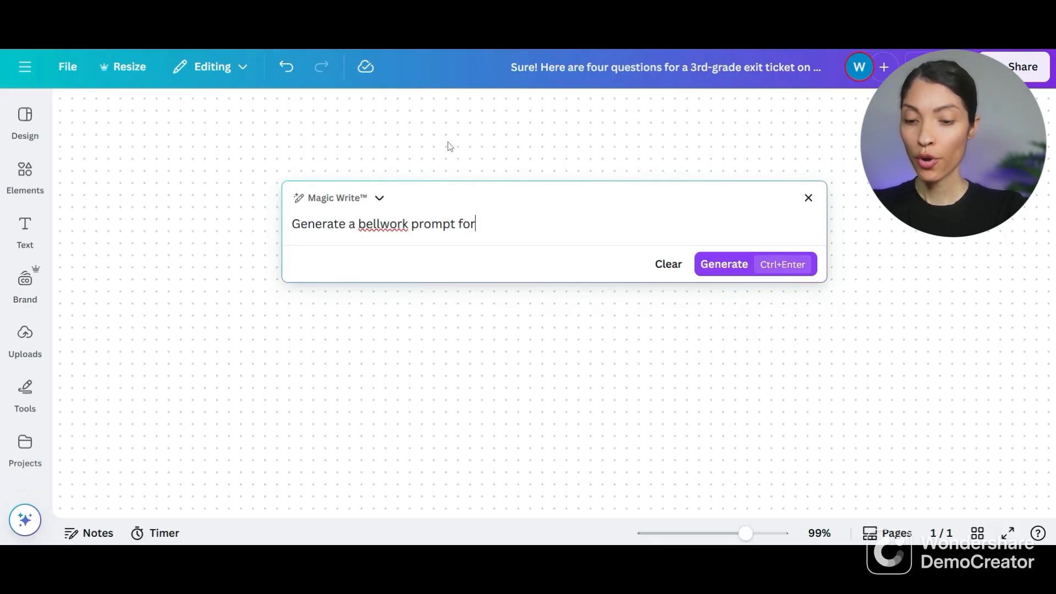
pyautogui.write(' 4th grade ')
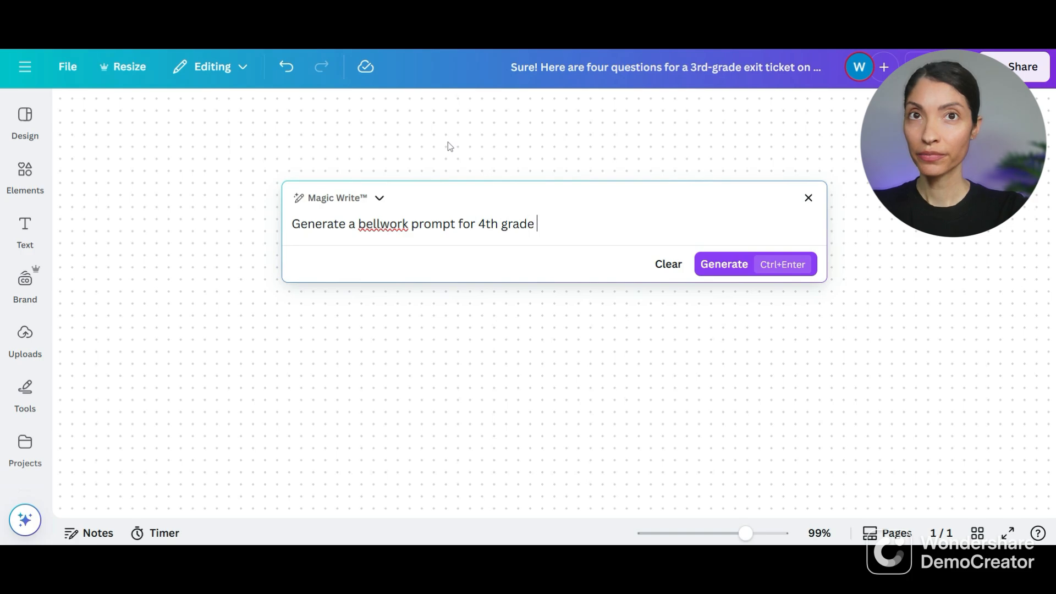
pyautogui.write('reading that ask ')
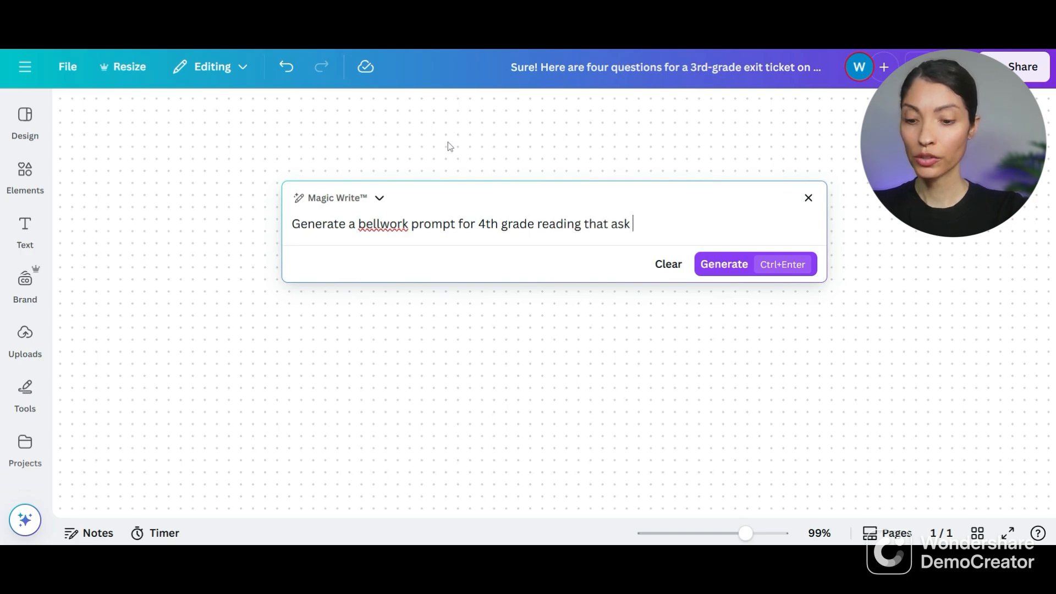
pyautogui.write('students to ideintify')
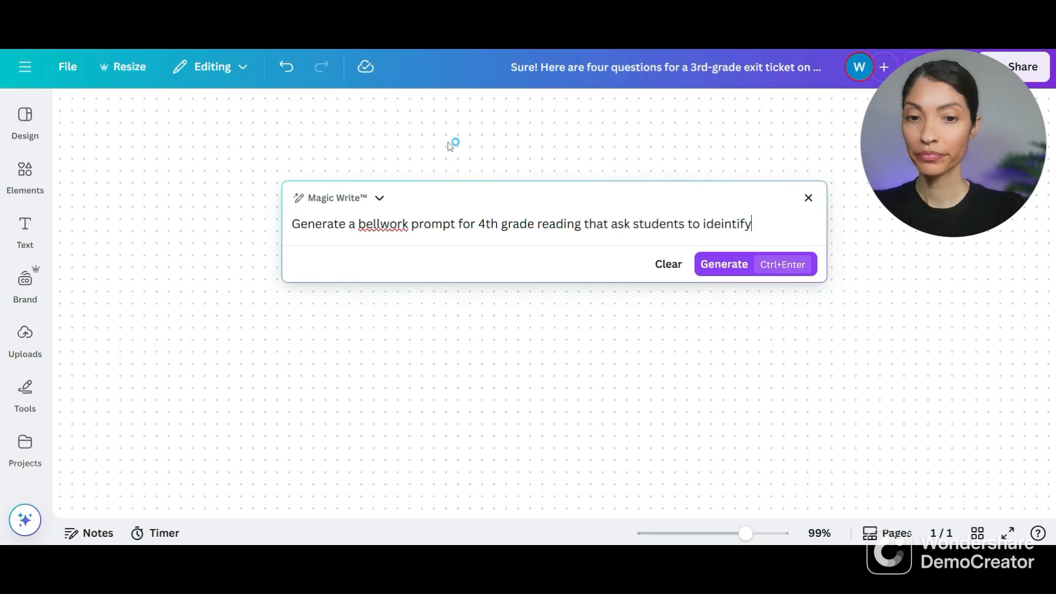
pyautogui.write(' the mai')
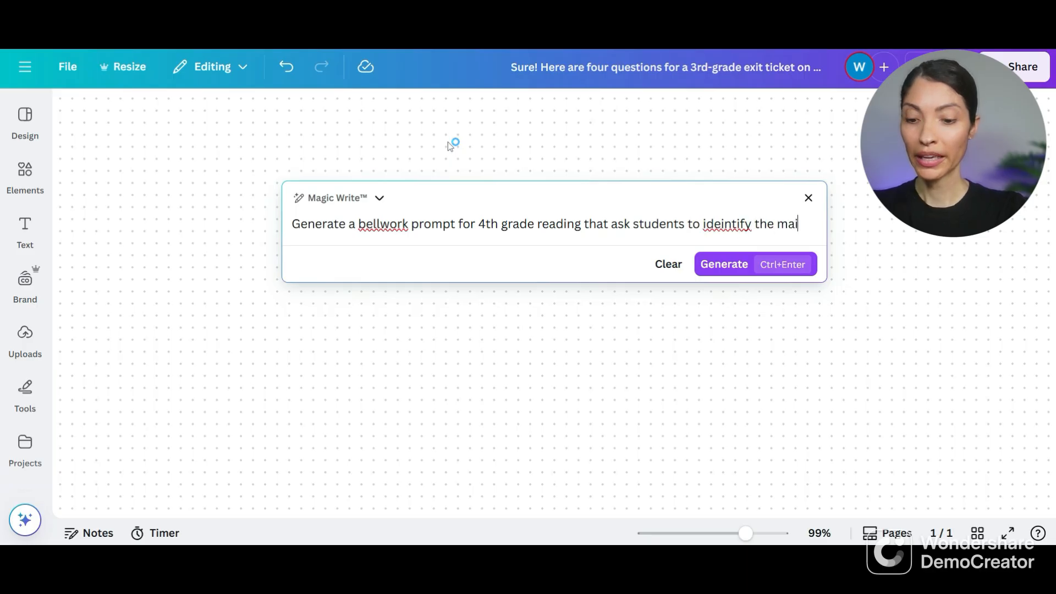
pyautogui.write('n idea of a ')
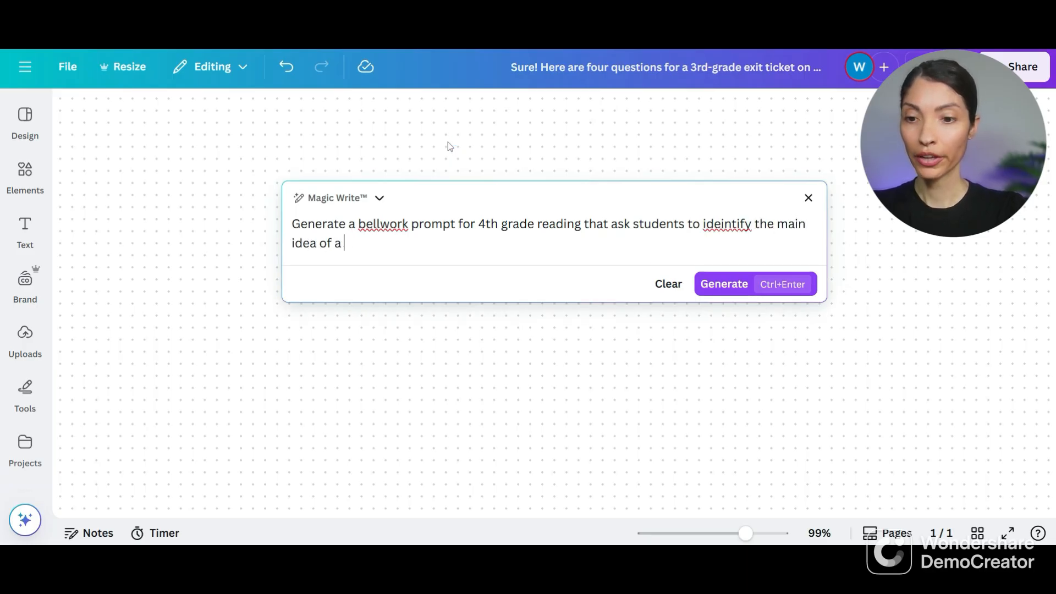
pyautogui.write('short paragra')
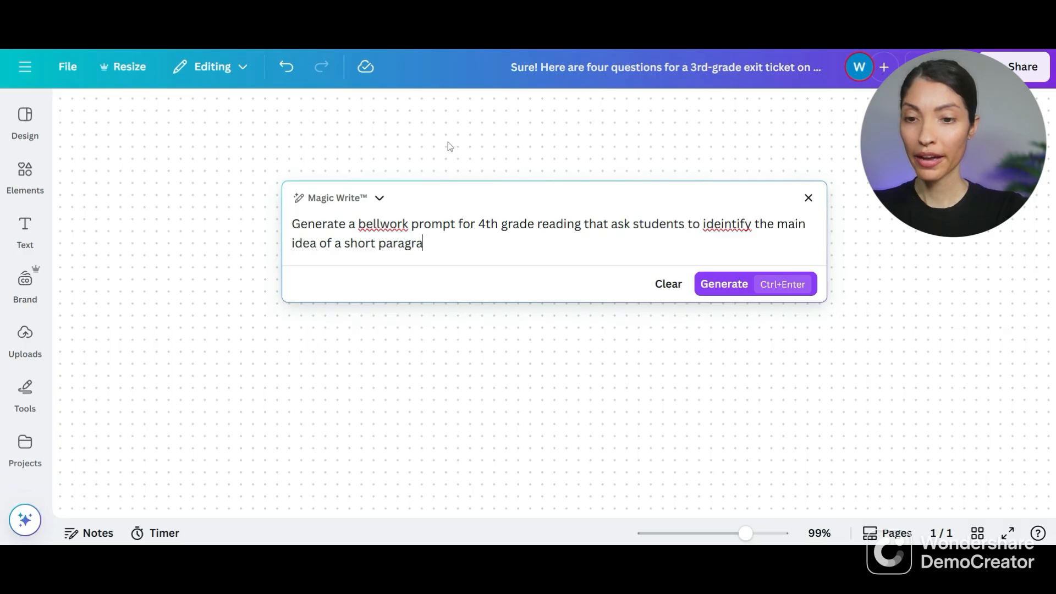
pyautogui.write('ph. Include the g')
# - Extend the request with a second sentence, "Include the paragraph and 1-2 ,mutiple choice questions."
pyautogui.press('BackSpace')
pyautogui.write('paragra')
pyautogui.press('BackSpace')
pyautogui.press('BackSpace')
pyautogui.press('BackSpace')
pyautogui.write('agraph and 1')
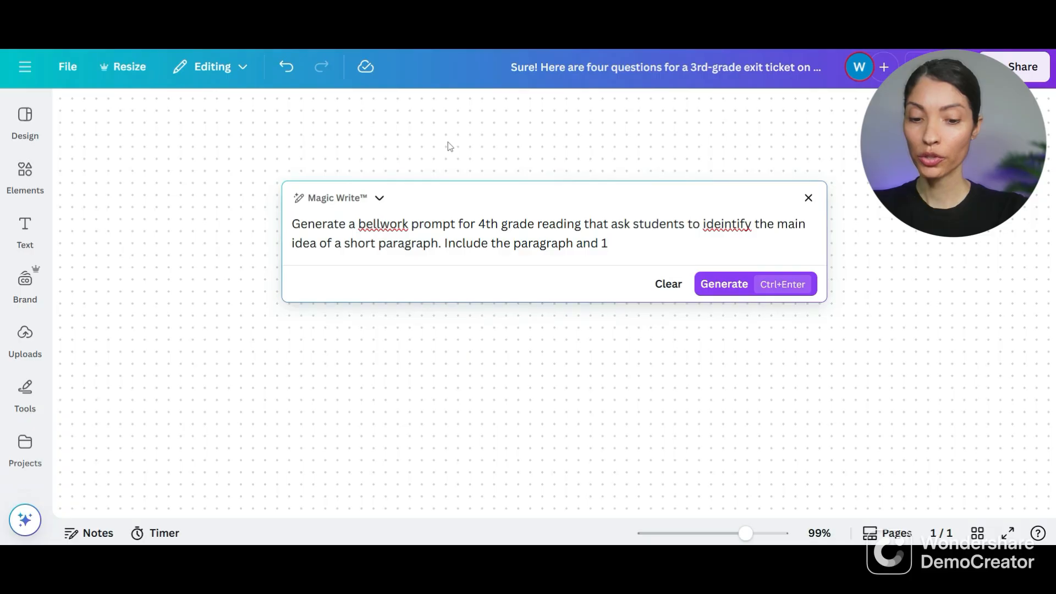
pyautogui.write('-2 ,ut')
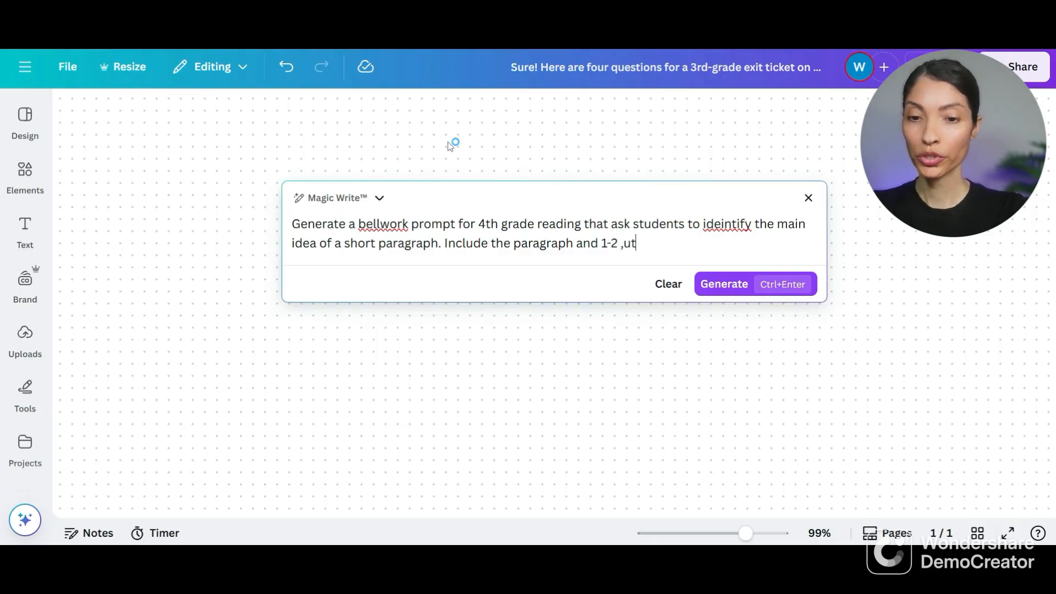
pyautogui.press('BackSpace')
pyautogui.press('BackSpace')
pyautogui.write('mu')
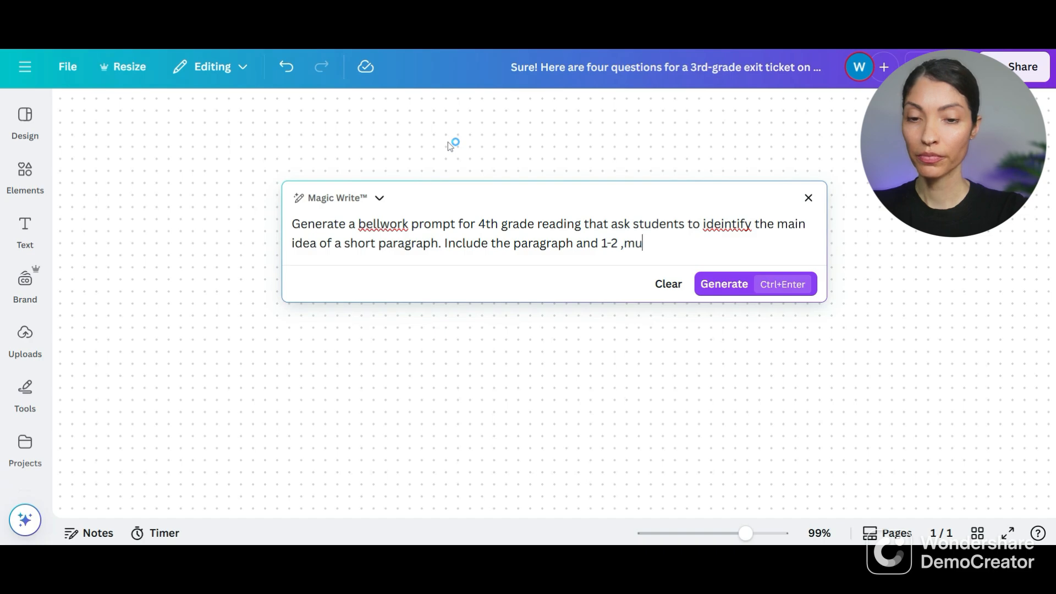
pyautogui.write('tiply')
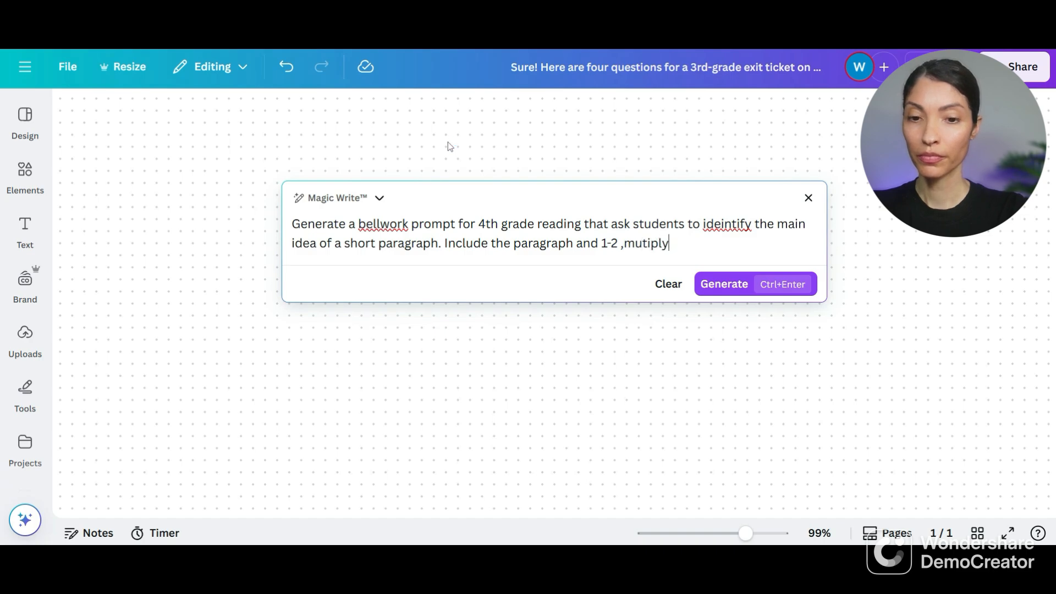
pyautogui.press('BackSpace')
pyautogui.write('e choice')
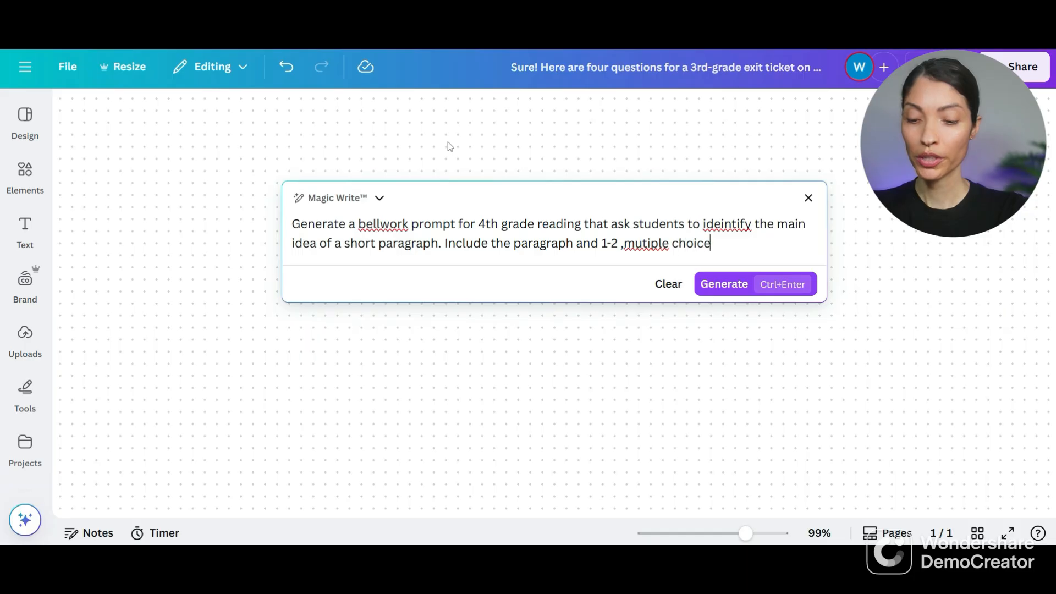
pyautogui.write(' questions.')
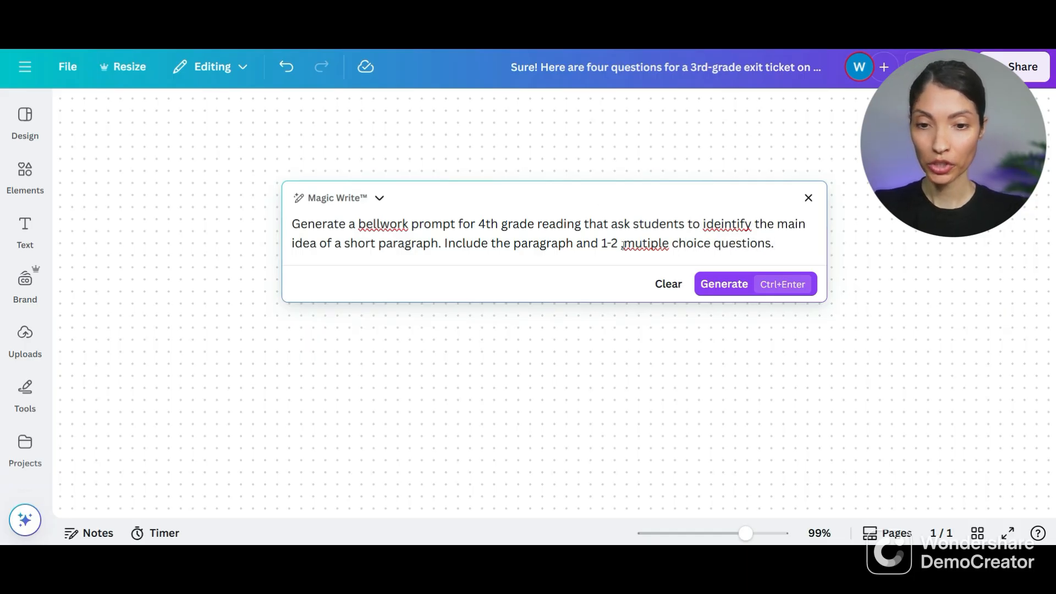
# - Remove the stray comma from the request and correct the misspelled words to "multiple" and "identify"
pyautogui.press('BackSpace')
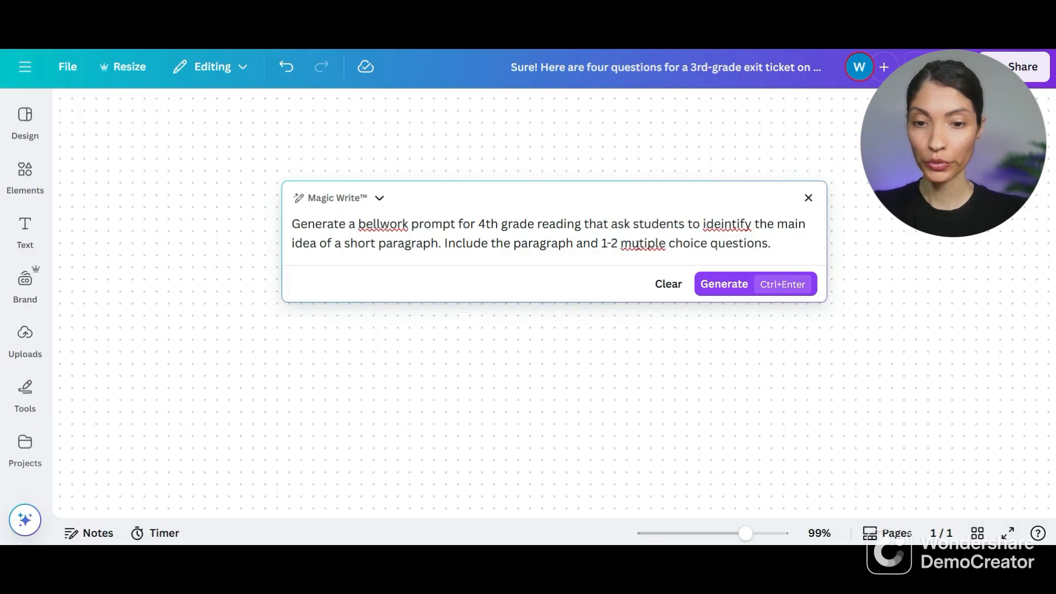
pyautogui.rightClick(634, 243)
pyautogui.click(662, 264)
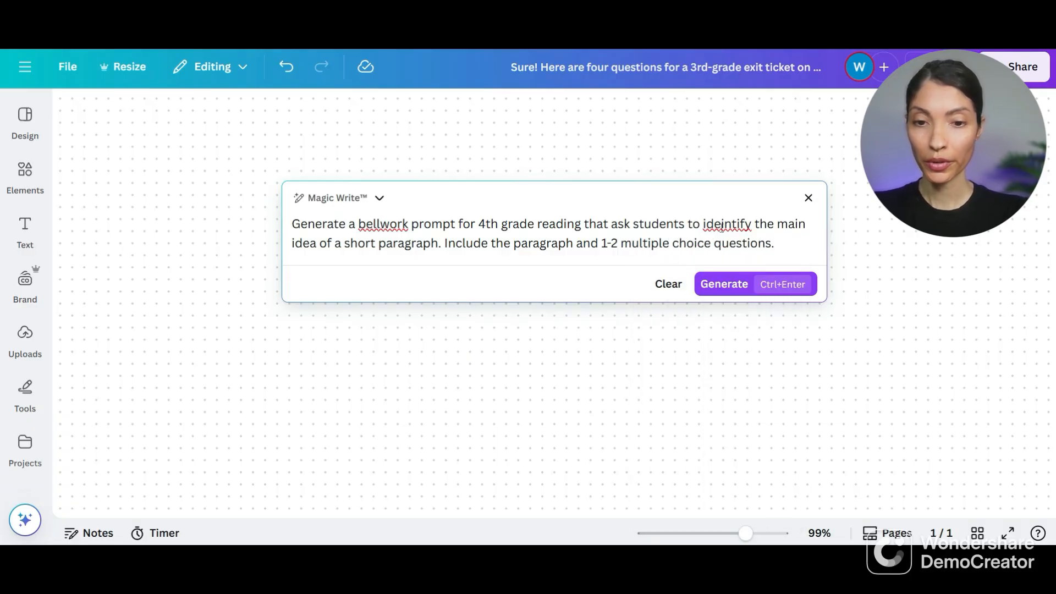
pyautogui.rightClick(723, 224)
pyautogui.click(744, 242)
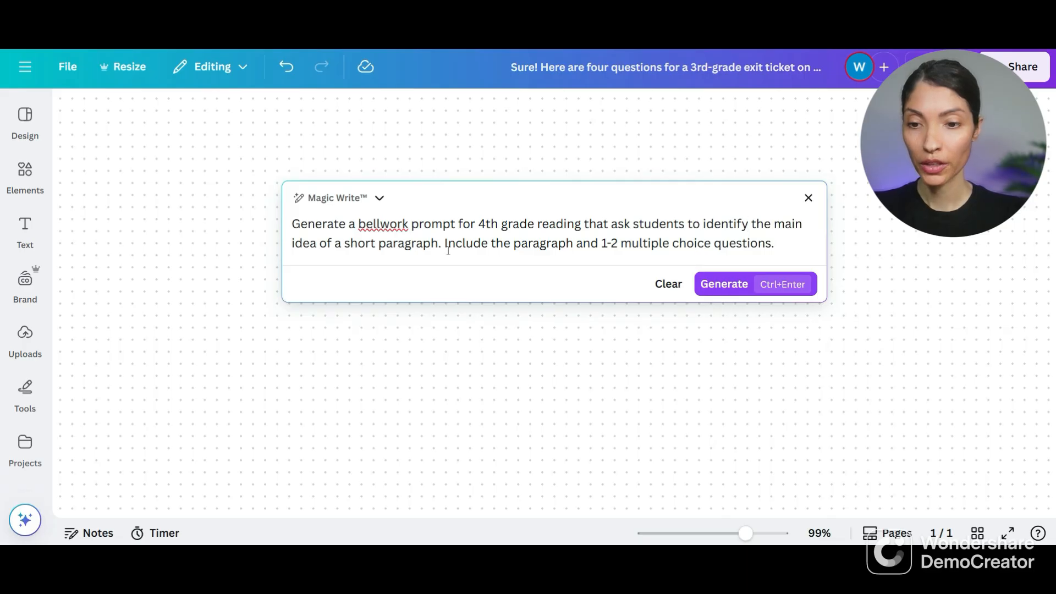
# - Generate the bellwork text from the request and insert it into the whiteboard
pyautogui.click(721, 287)
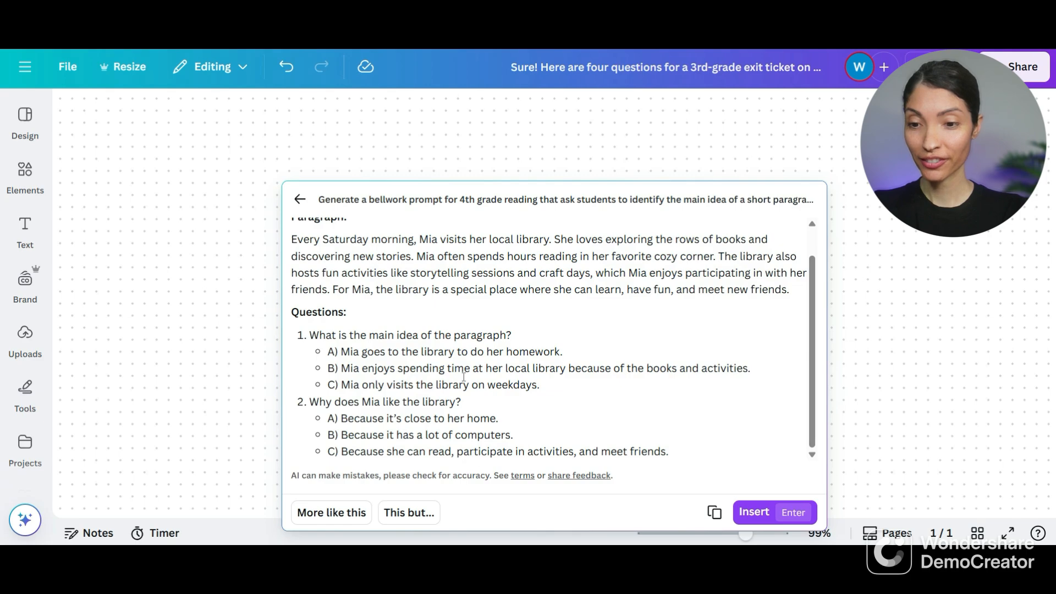
pyautogui.scroll(2, 465, 377)
pyautogui.click(754, 513)
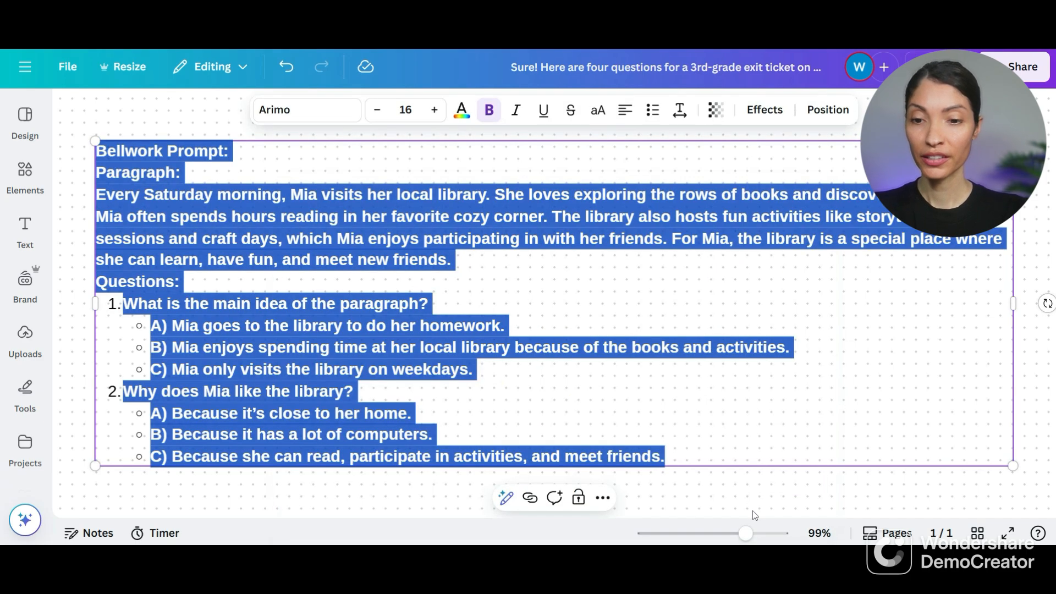
pyautogui.click(751, 386)
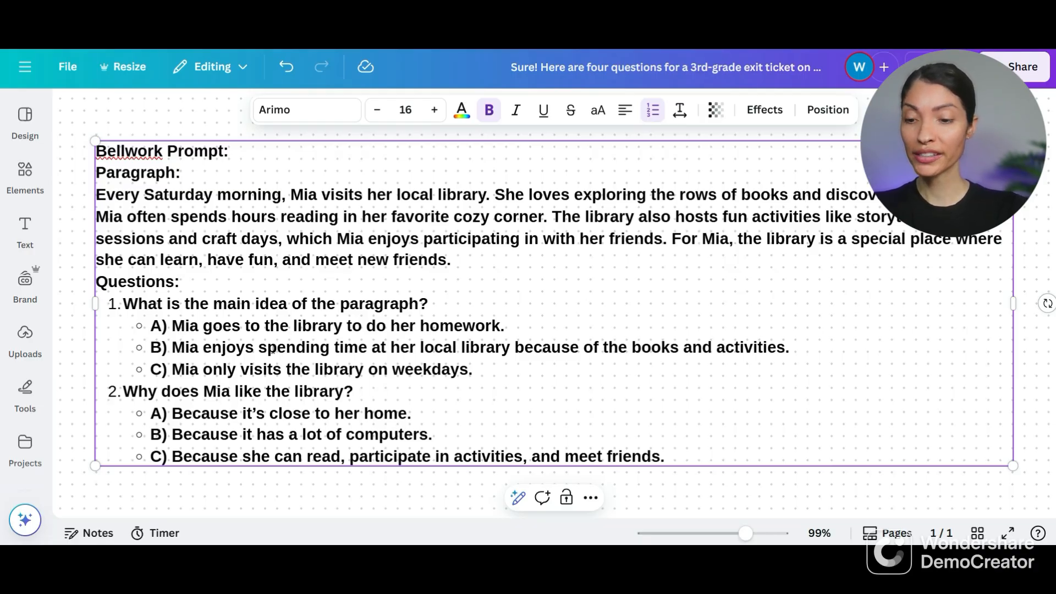
# - Show the whiteboard timer and set its duration to 7 minutes
pyautogui.click(157, 535)
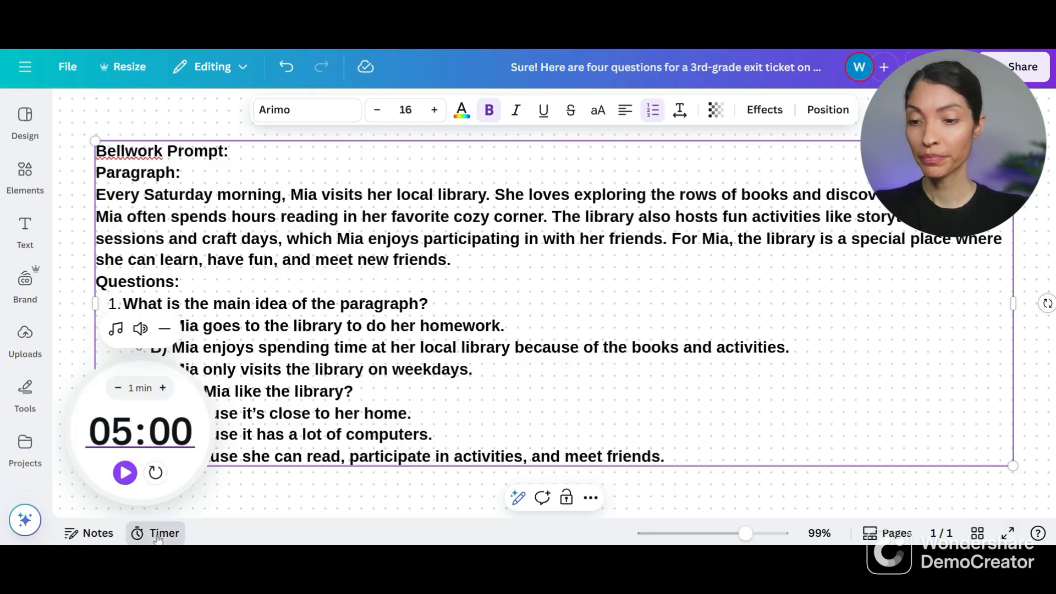
pyautogui.click(117, 390)
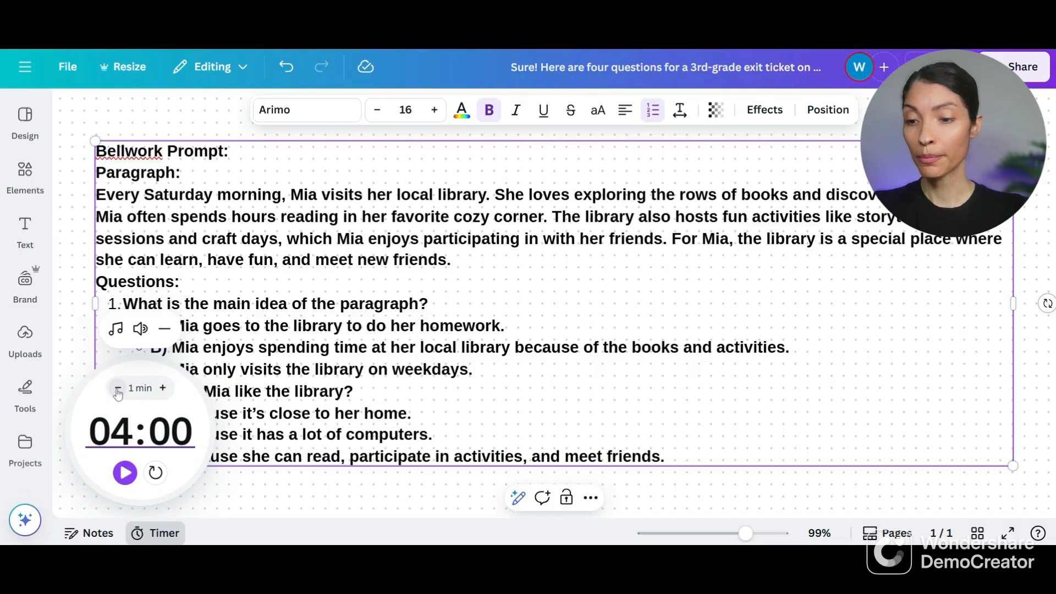
pyautogui.click(117, 390)
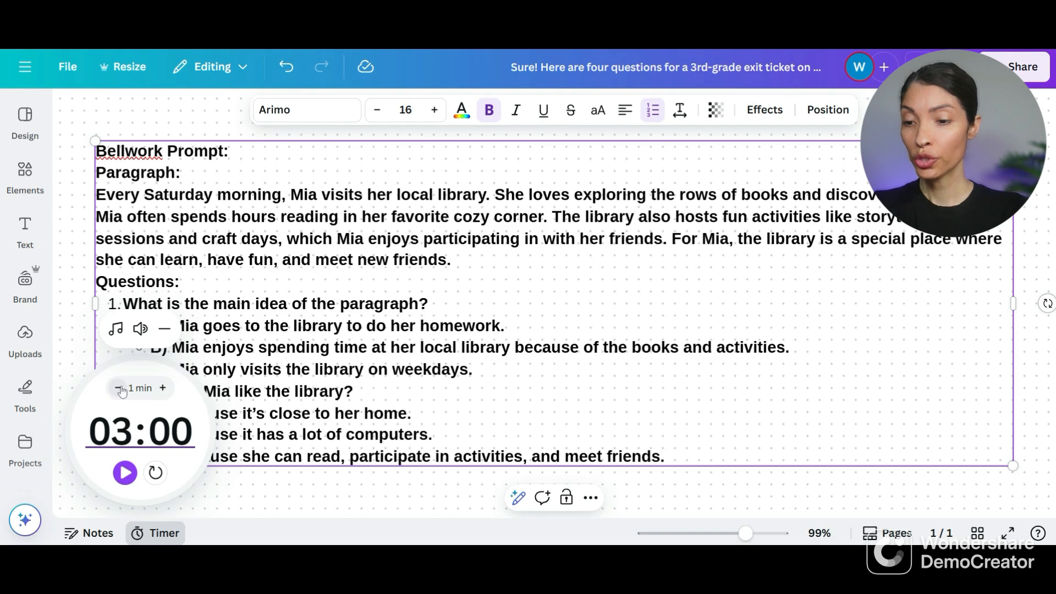
pyautogui.click(119, 389)
pyautogui.click(119, 389)
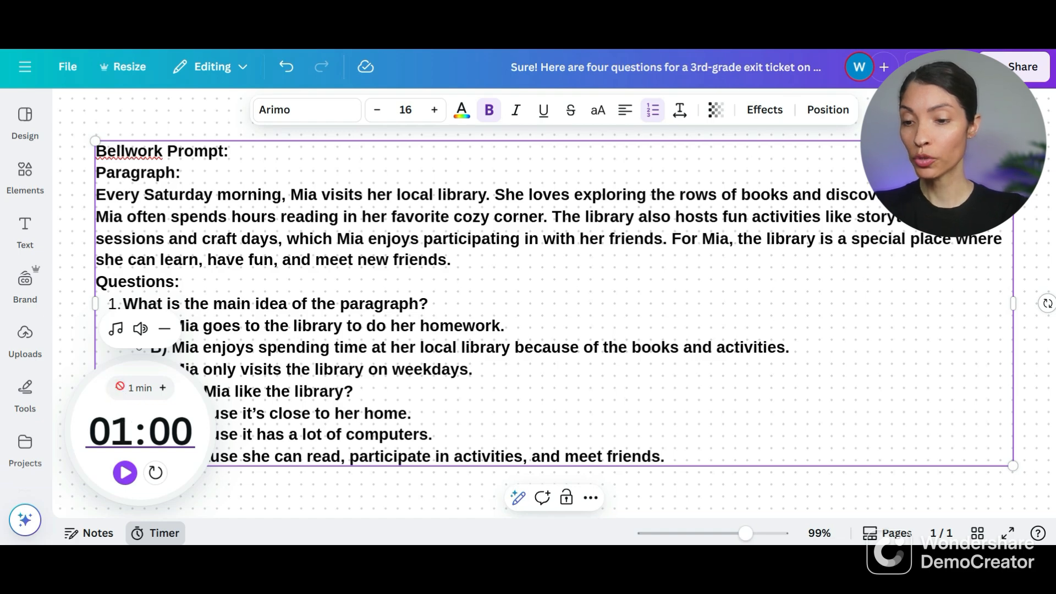
pyautogui.click(163, 389)
pyautogui.click(163, 388)
pyautogui.click(163, 388)
pyautogui.click(163, 389)
pyautogui.click(164, 388)
pyautogui.click(164, 388)
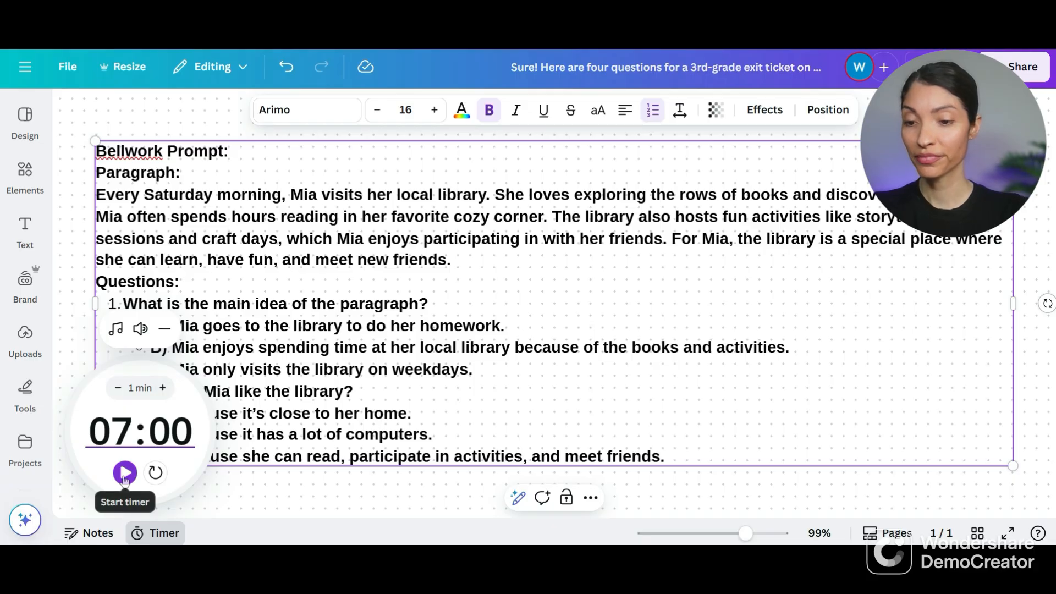
# - Delete the bellwork text box from the whiteboard and hide the timer
pyautogui.click(266, 489)
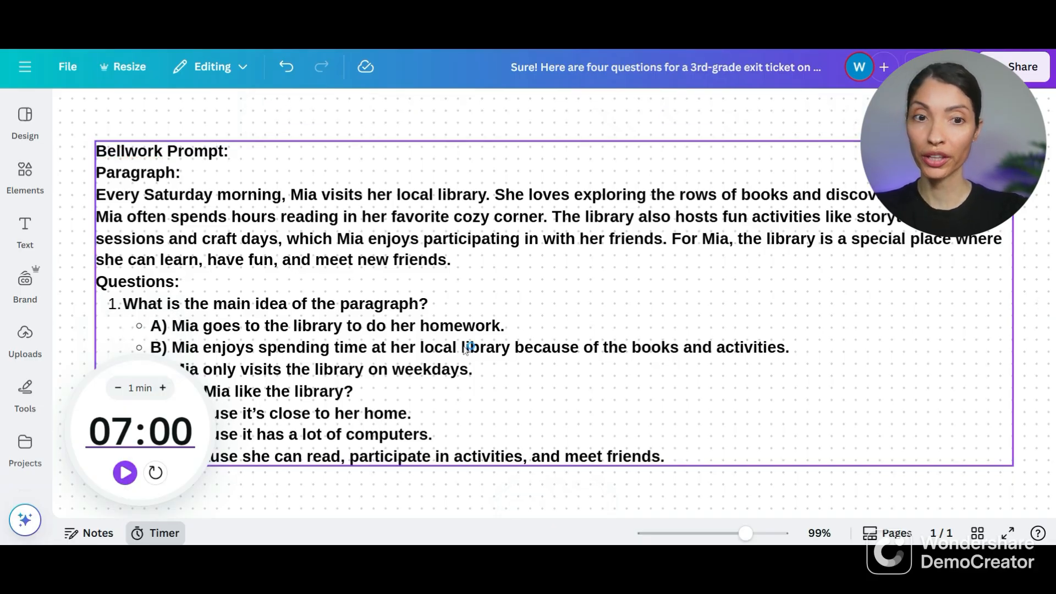
pyautogui.click(381, 465)
pyautogui.click(590, 500)
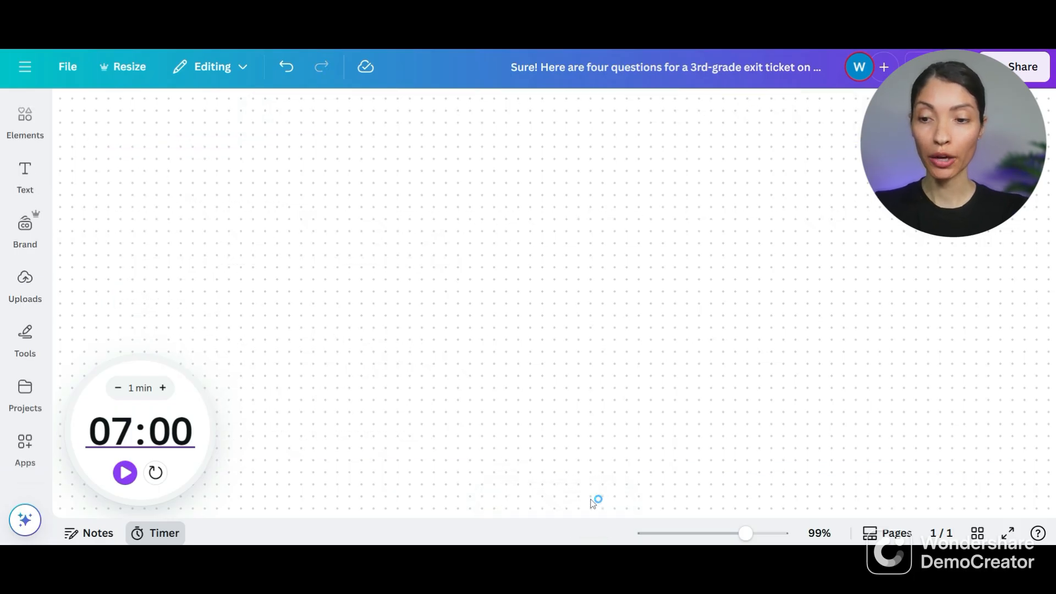
pyautogui.moveTo(216, 449)
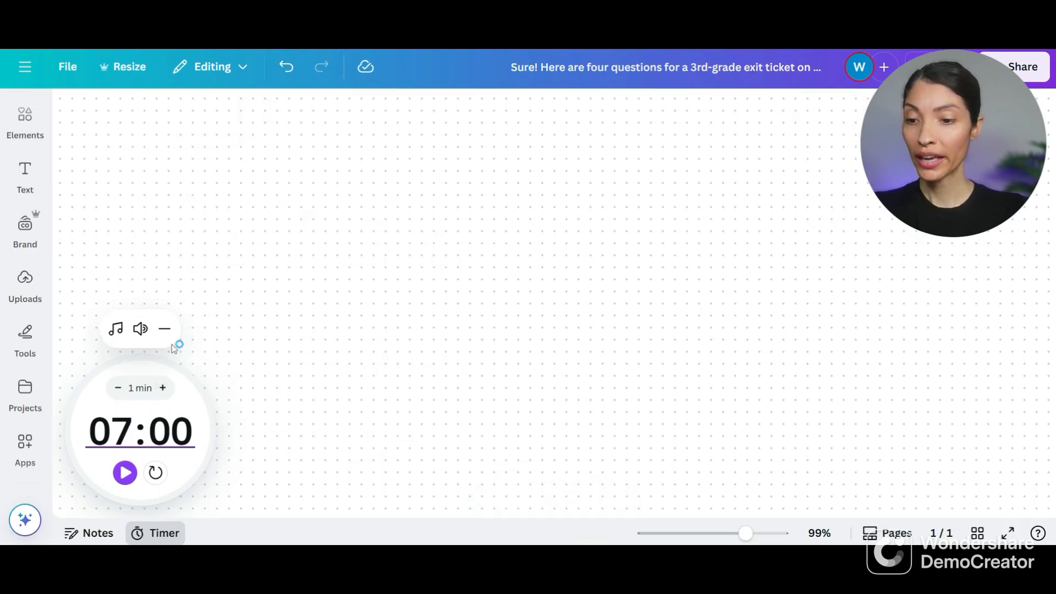
pyautogui.click(164, 328)
# - Start a Magic Write request reading "Write a 5 question mutiple choice quiz to assess 2nd grade understanding of the water cycle"
pyautogui.click(24, 520)
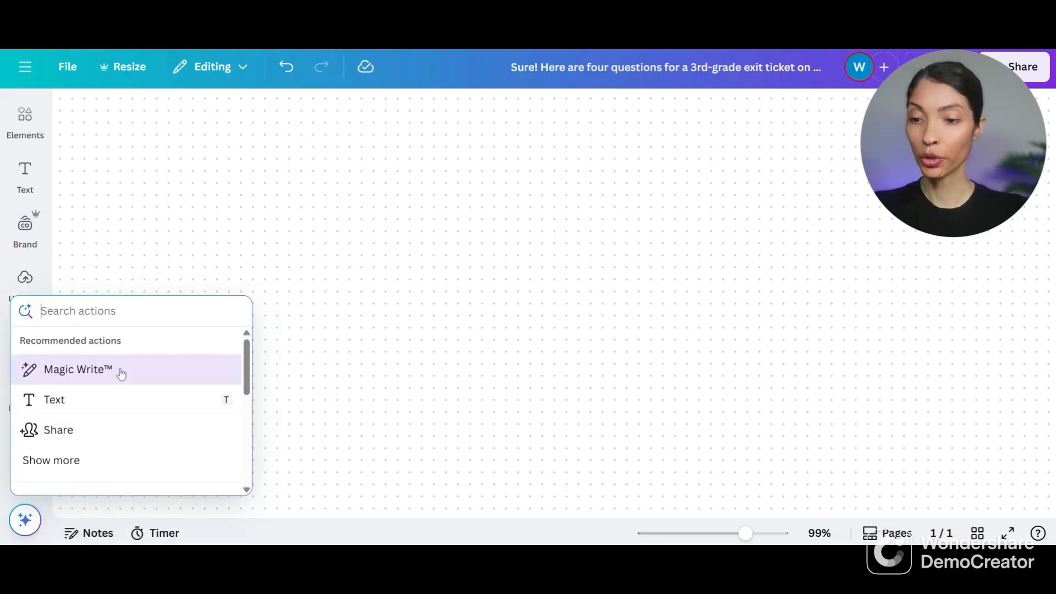
pyautogui.click(121, 374)
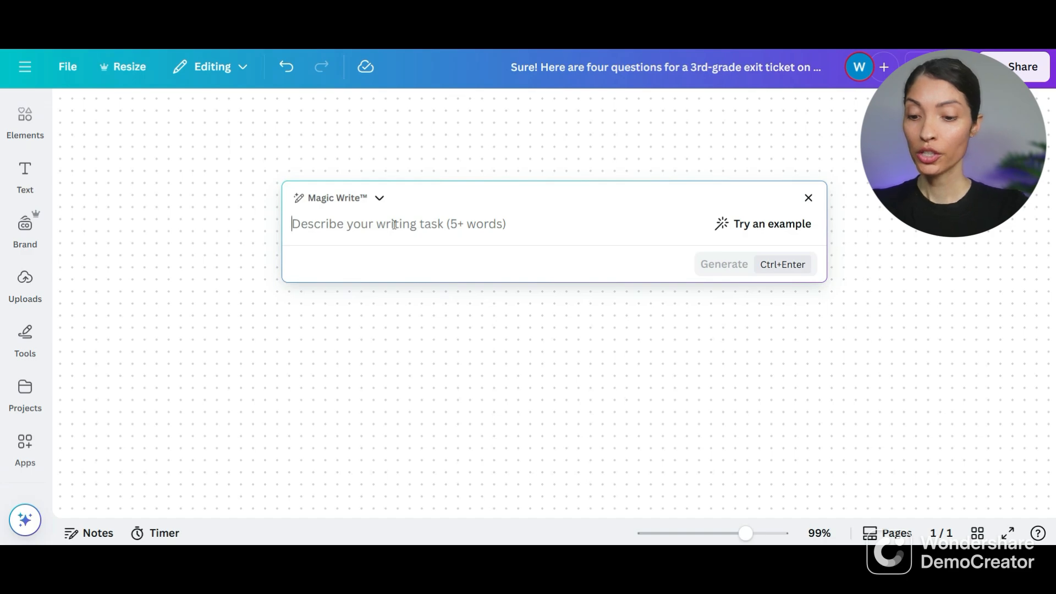
pyautogui.write('W')
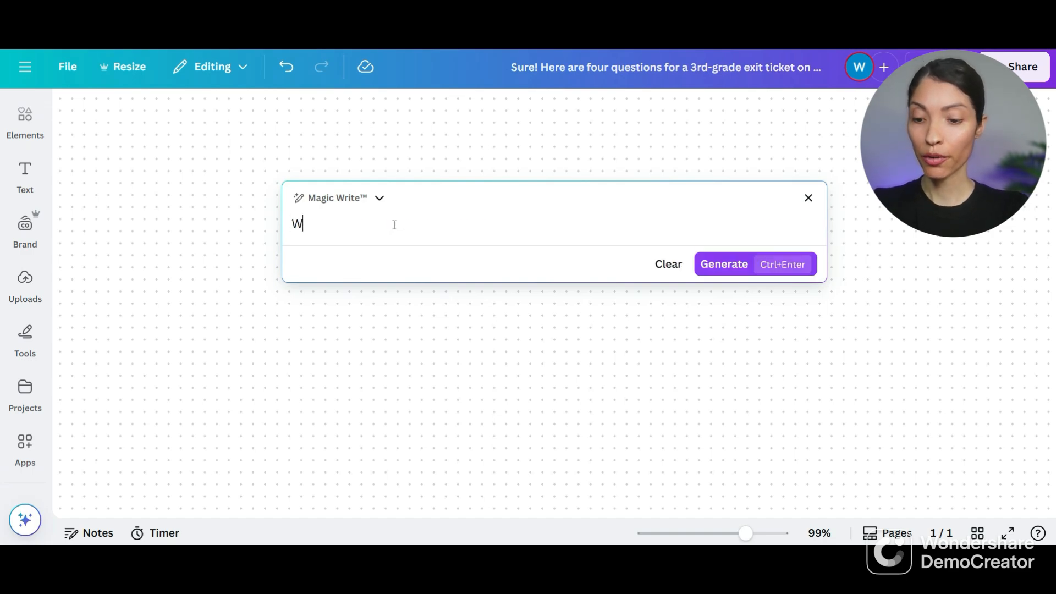
pyautogui.write('rite a 5 question mutipli')
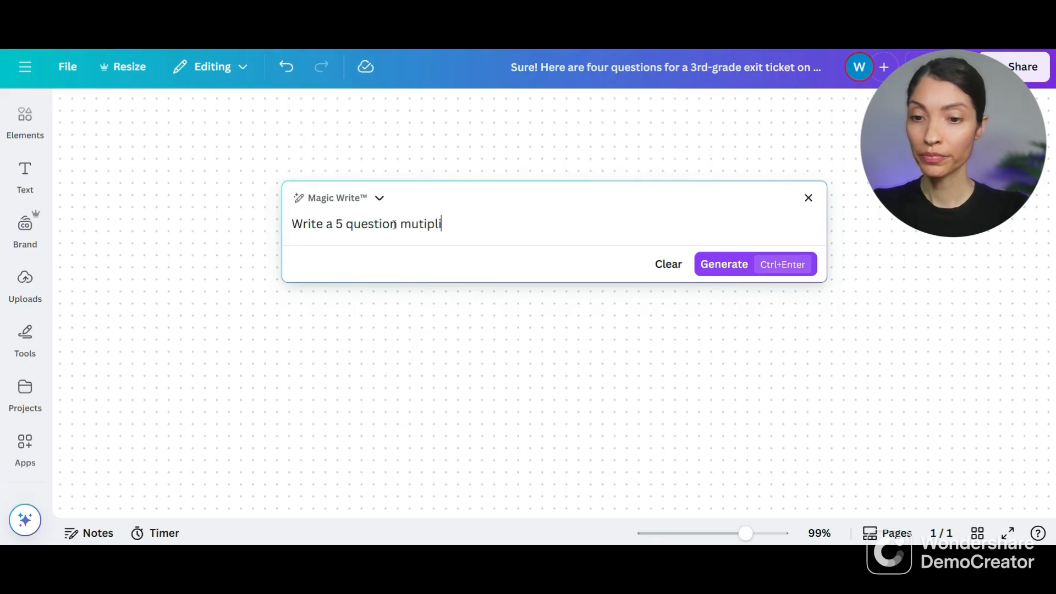
pyautogui.press('BackSpace')
pyautogui.write('e ')
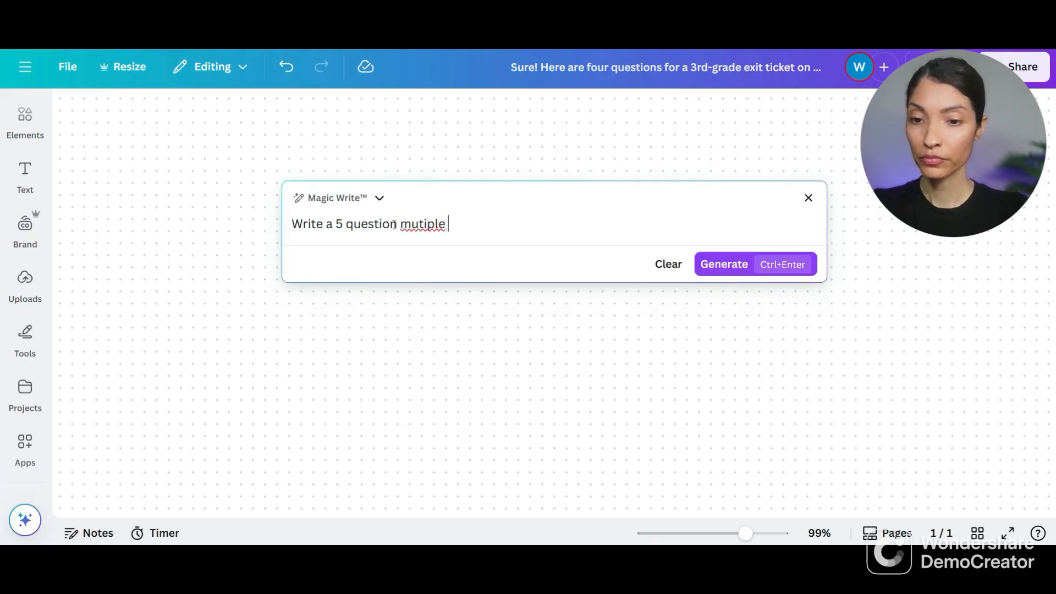
pyautogui.write('choi')
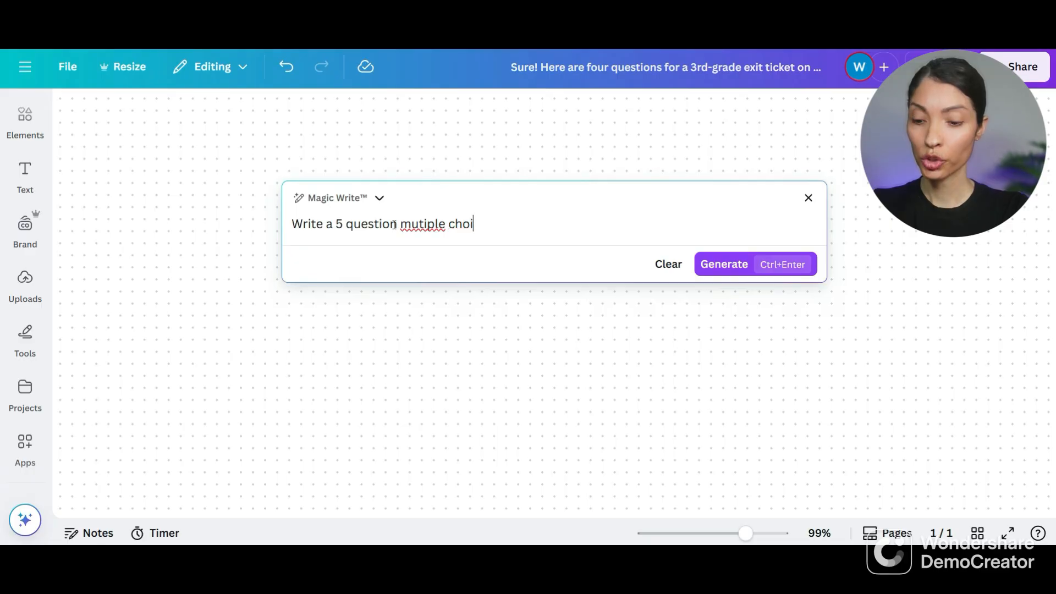
pyautogui.write('ce qui')
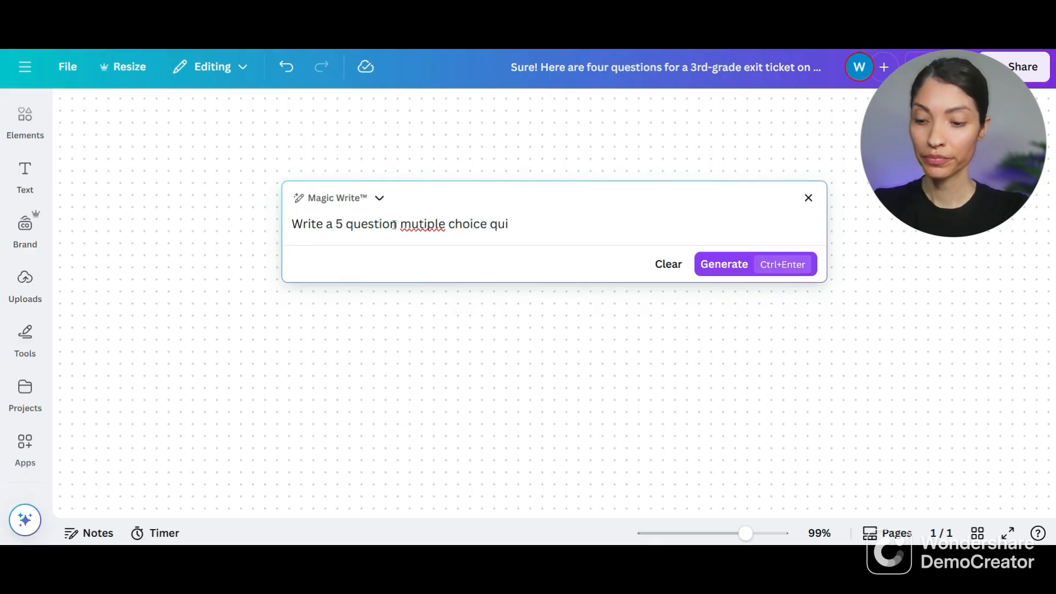
pyautogui.write('z to ass')
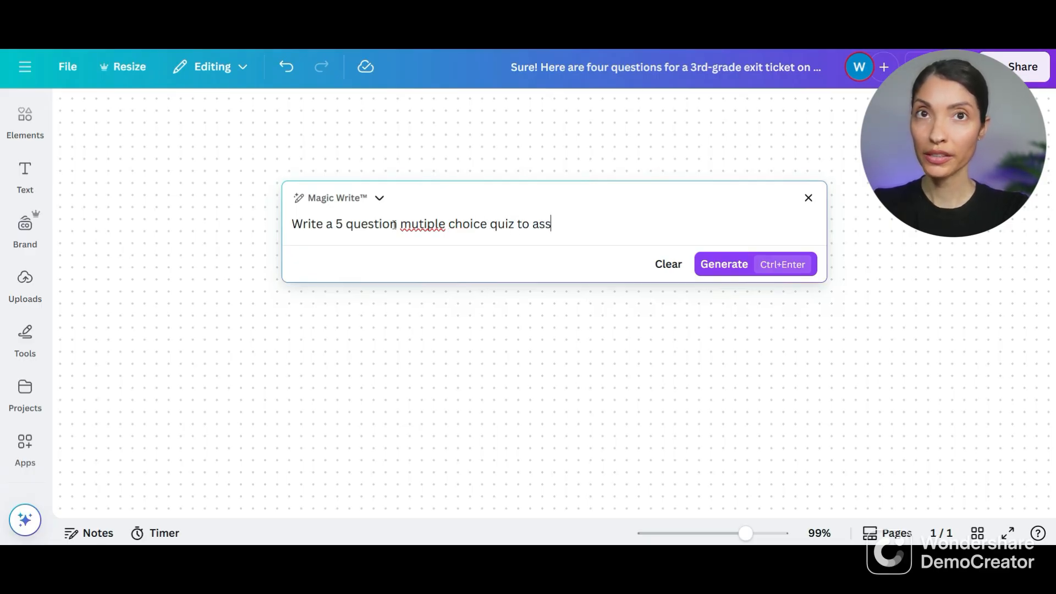
pyautogui.write('ess 2nd grade understanding')
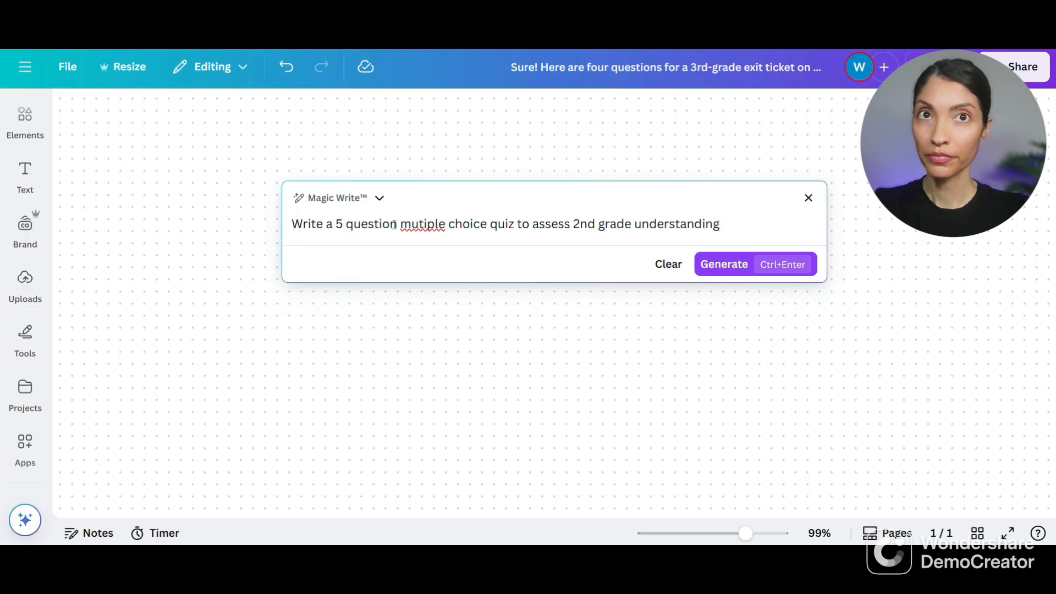
pyautogui.write(' of the wate')
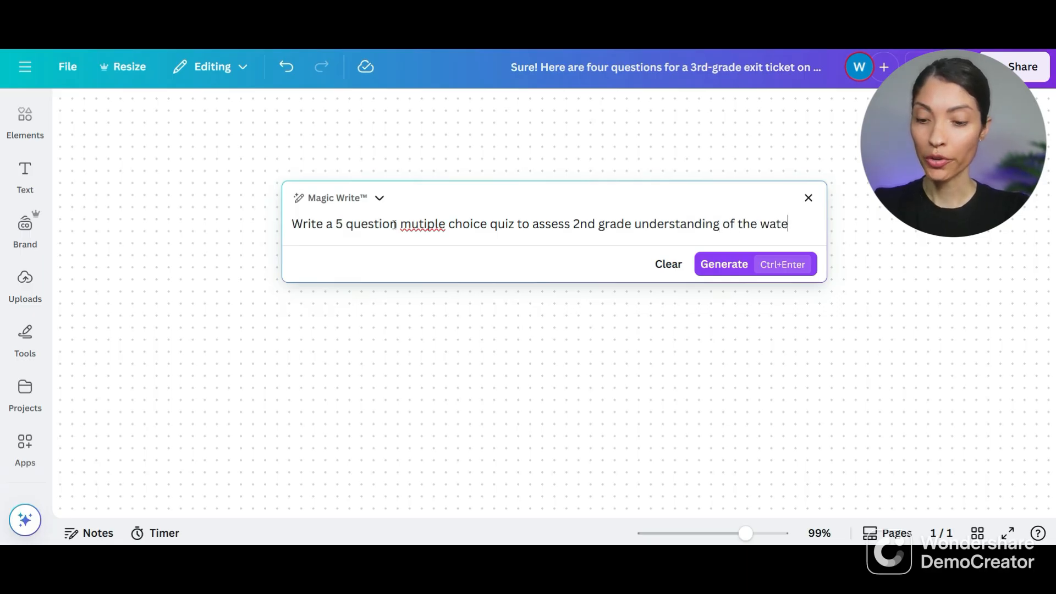
pyautogui.write('r cy')
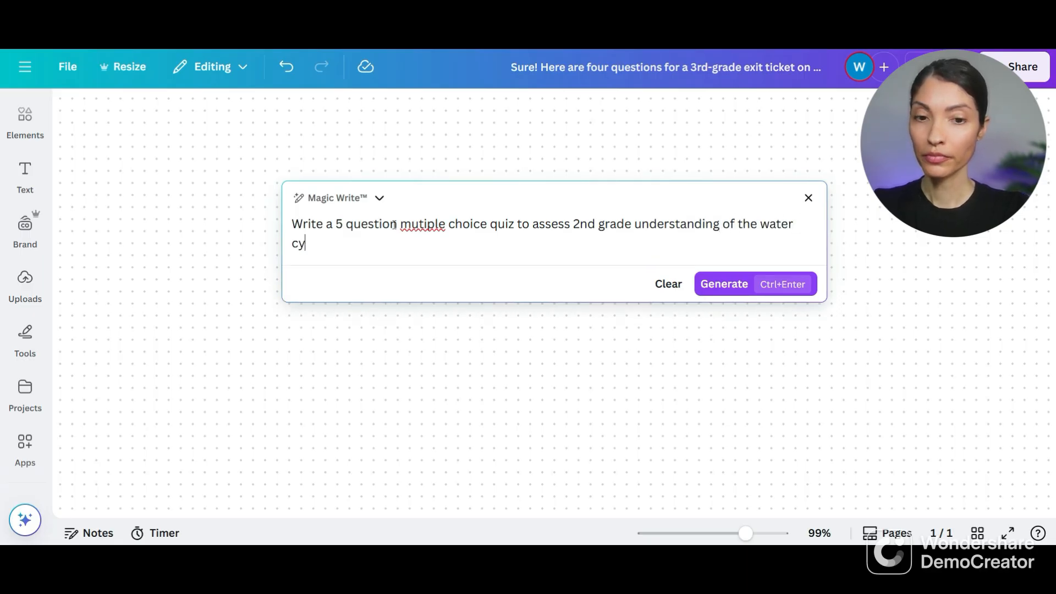
pyautogui.write('cle, covering ke')
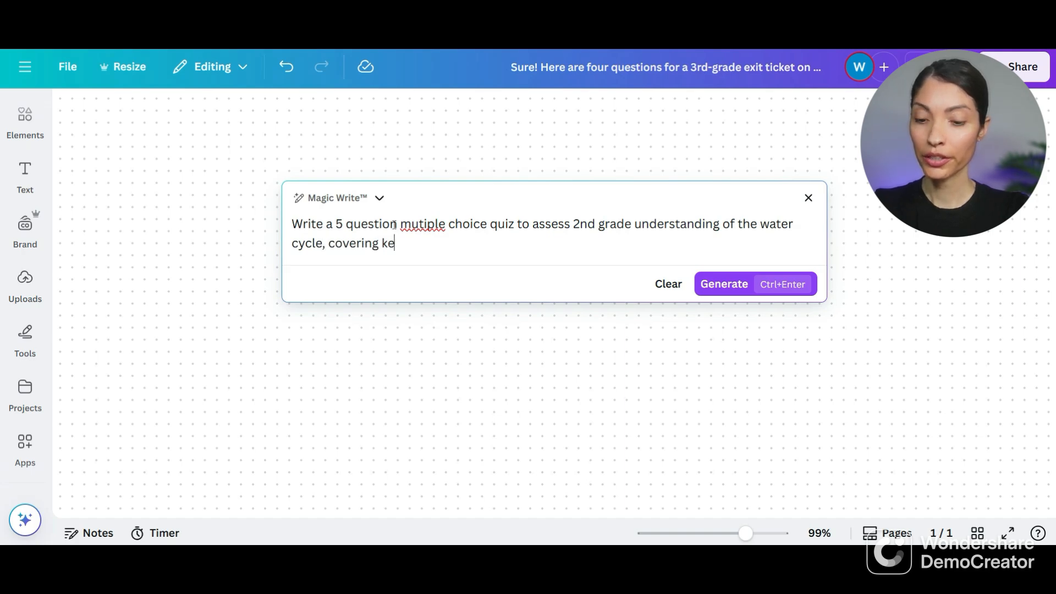
pyautogui.write('y terms like ')
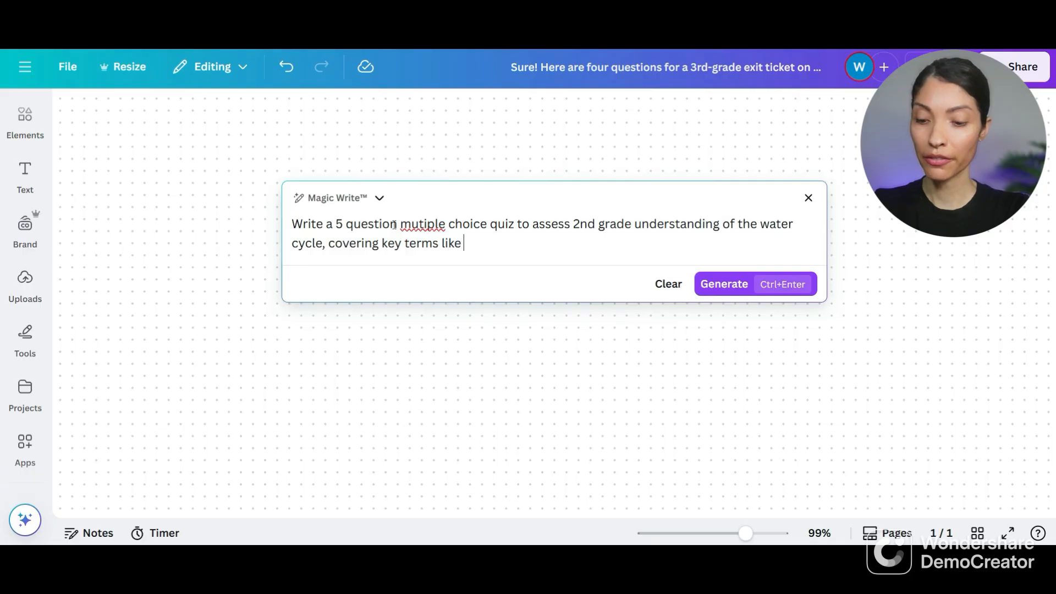
pyautogui.write('evaporation')
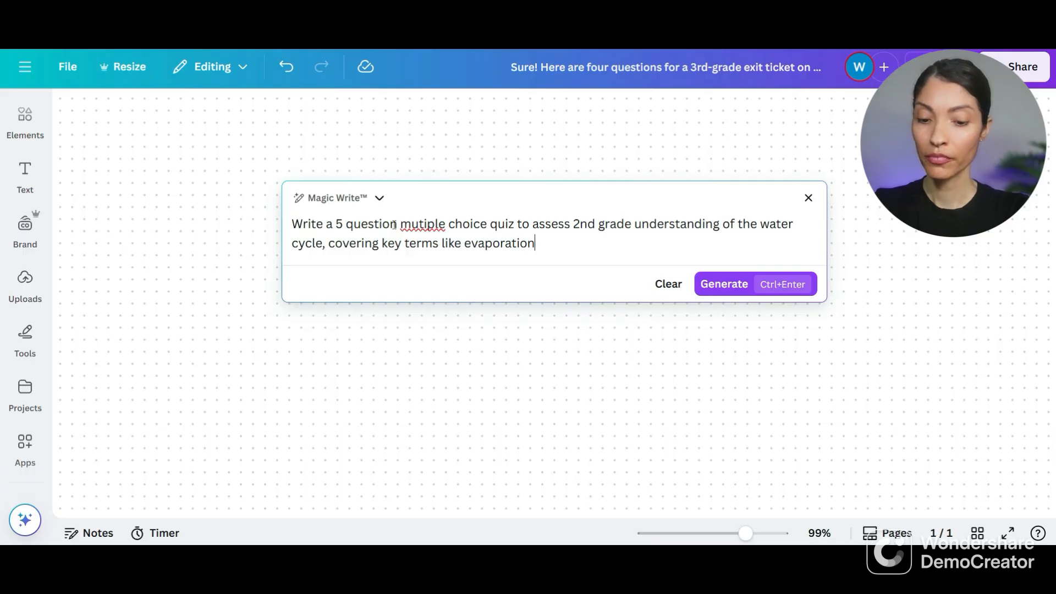
pyautogui.write(', conde')
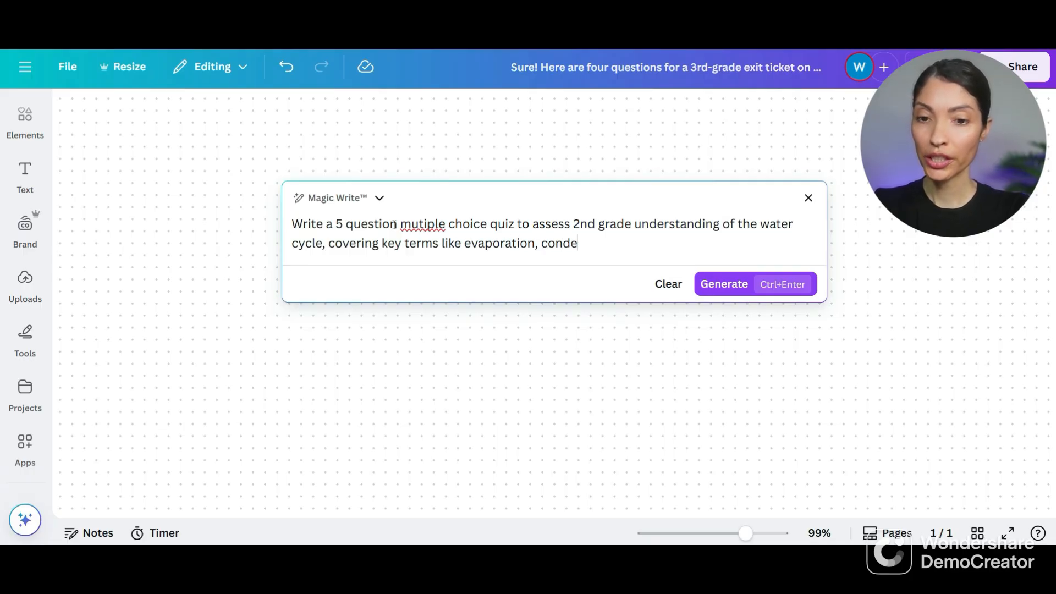
pyautogui.write('nsation and precipi')
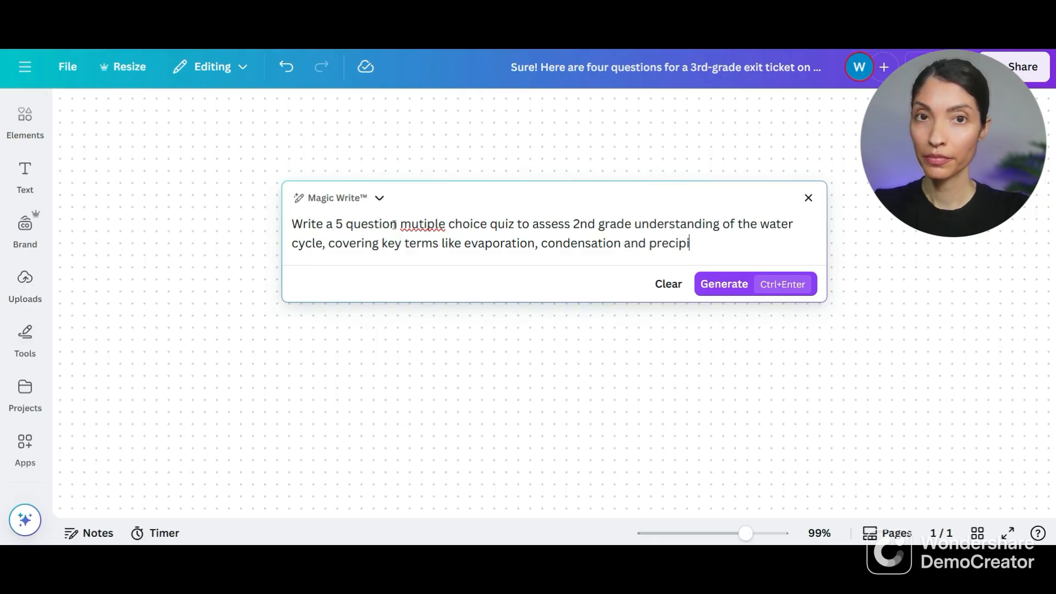
pyautogui.write('tation.')
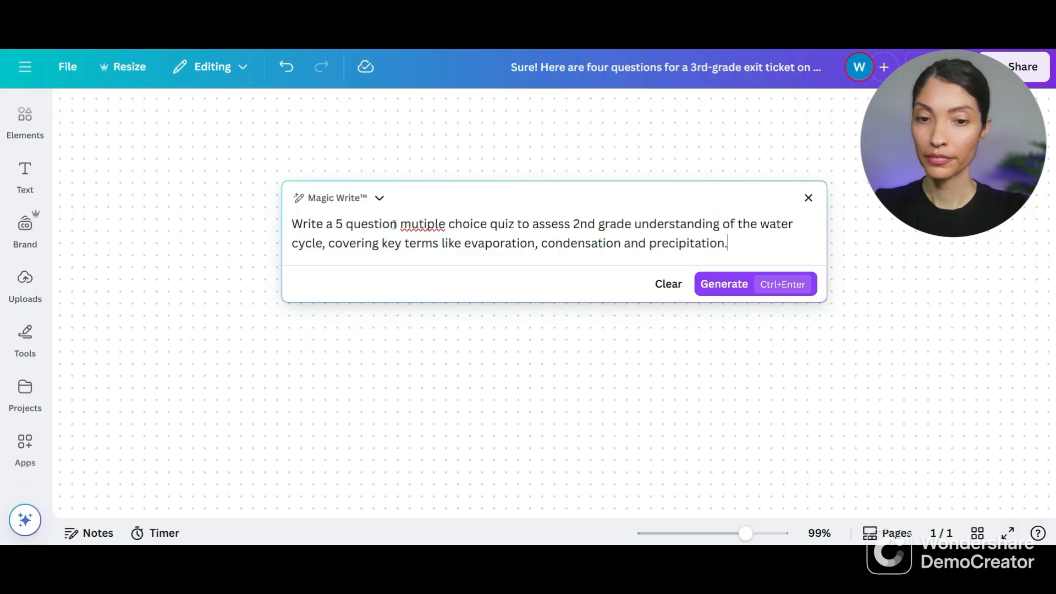
# - Add a comma after "condensation" in the request and correct the misspelled word to "multiple"
pyautogui.click(621, 243)
pyautogui.write(',')
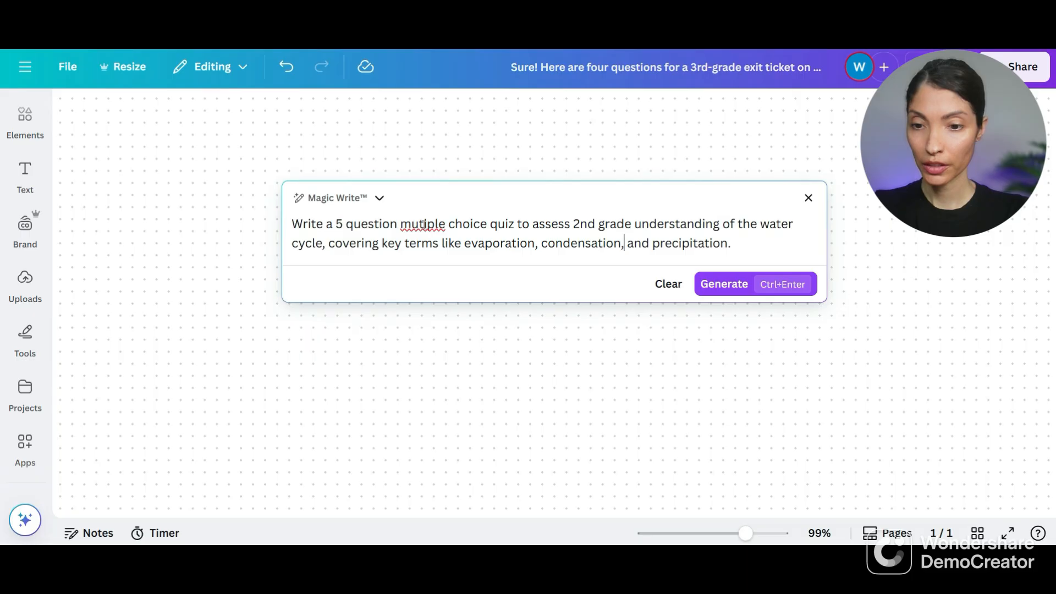
pyautogui.click(420, 225)
pyautogui.write('l')
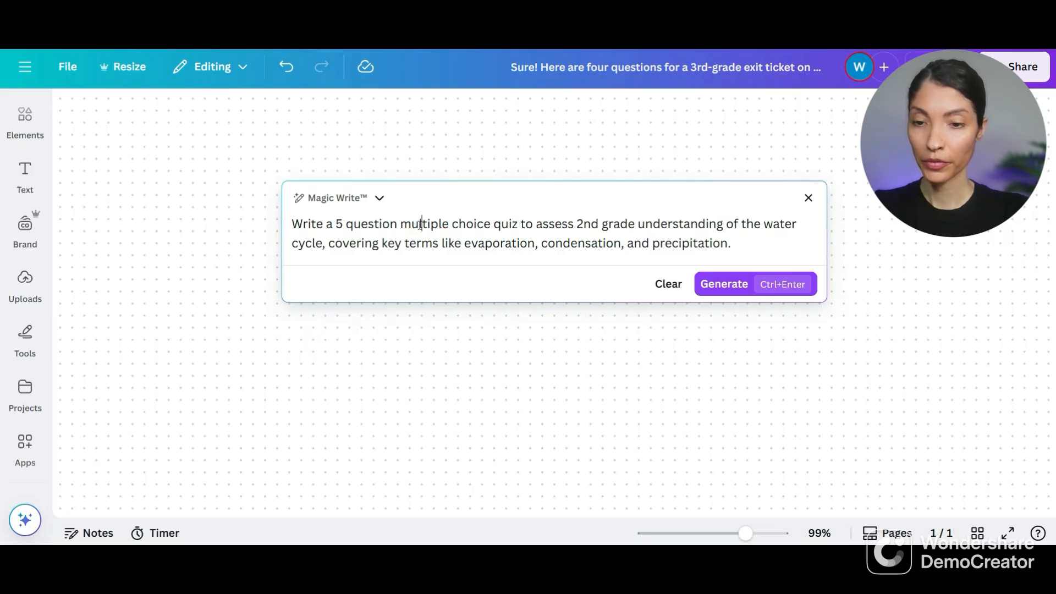
# - Generate the water cycle quiz from the request and insert it into the whiteboard
pyautogui.click(720, 286)
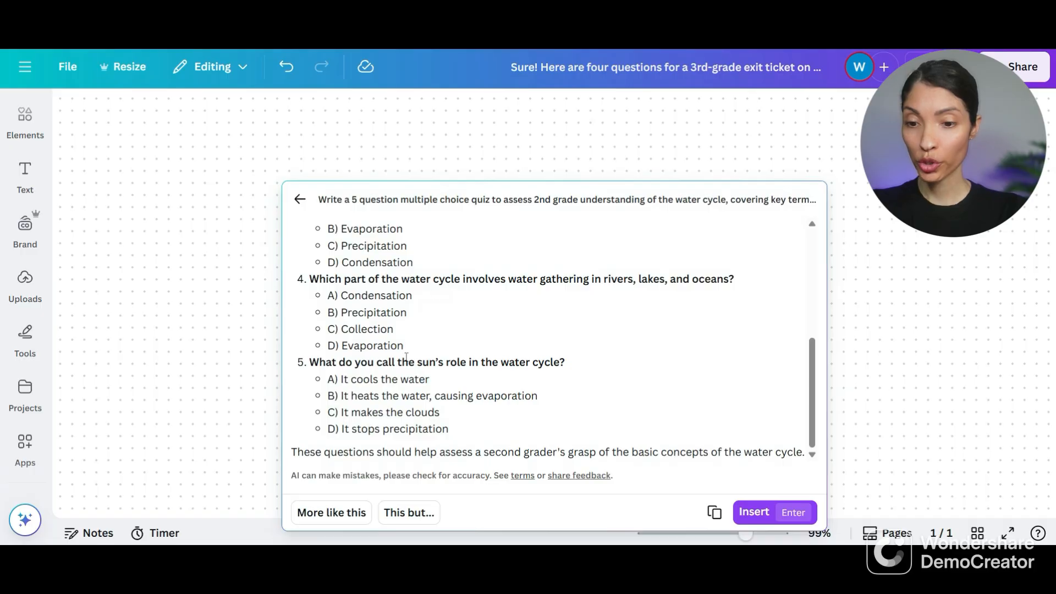
pyautogui.scroll(2, 508, 363)
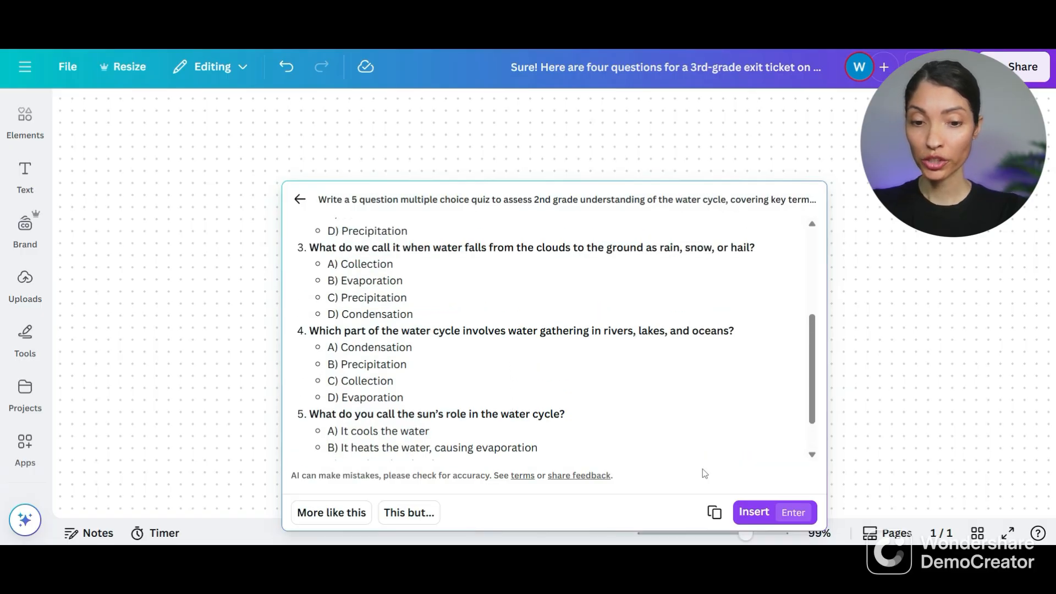
pyautogui.click(751, 512)
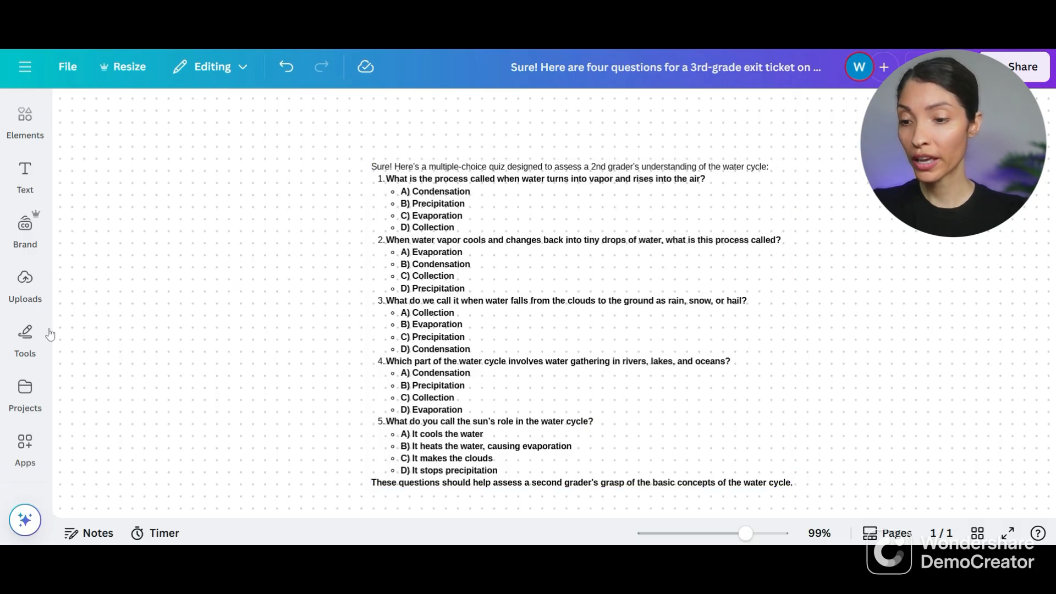
# - Circle answer A of question 1 and answer C of question 2 with the blue pen
pyautogui.click(25, 335)
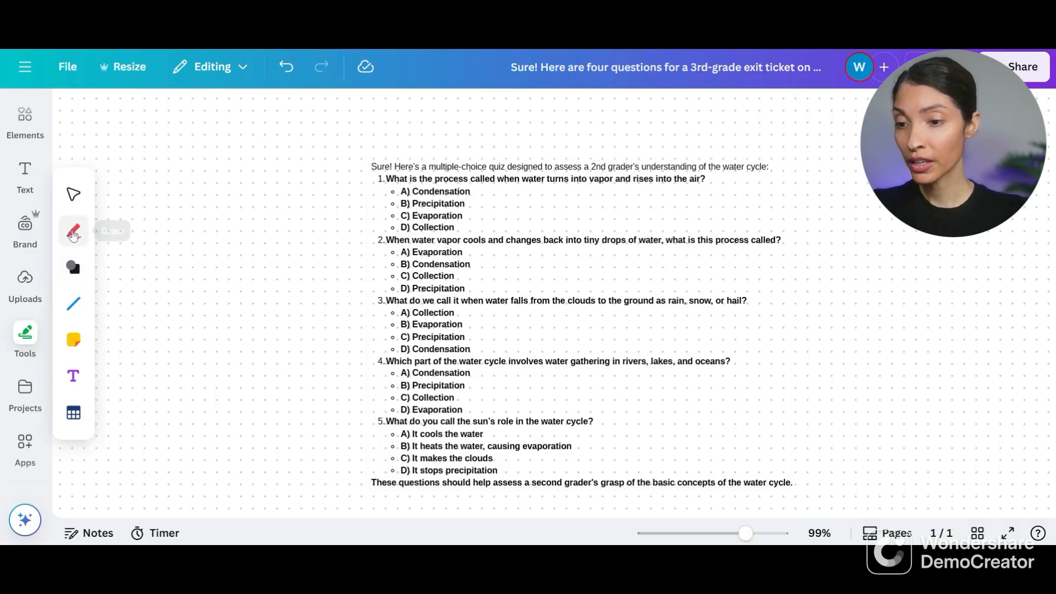
pyautogui.click(74, 231)
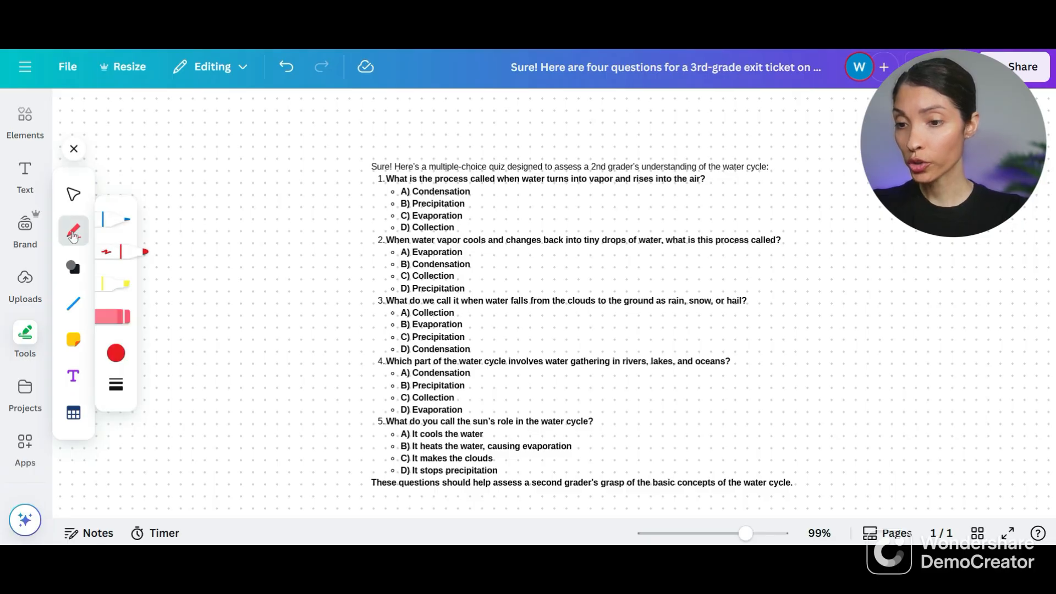
pyautogui.click(109, 221)
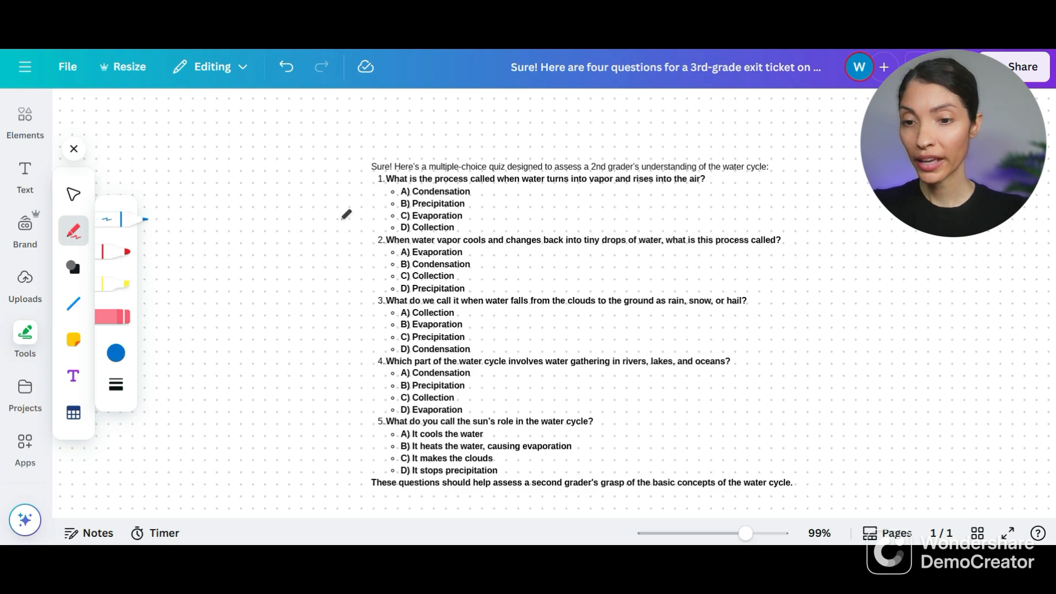
pyautogui.moveTo(412, 185)
pyautogui.mouseDown()
pyautogui.moveTo(394, 196)
pyautogui.moveTo(414, 187)
pyautogui.mouseUp()
pyautogui.moveTo(411, 270); pyautogui.dragTo(408, 269)
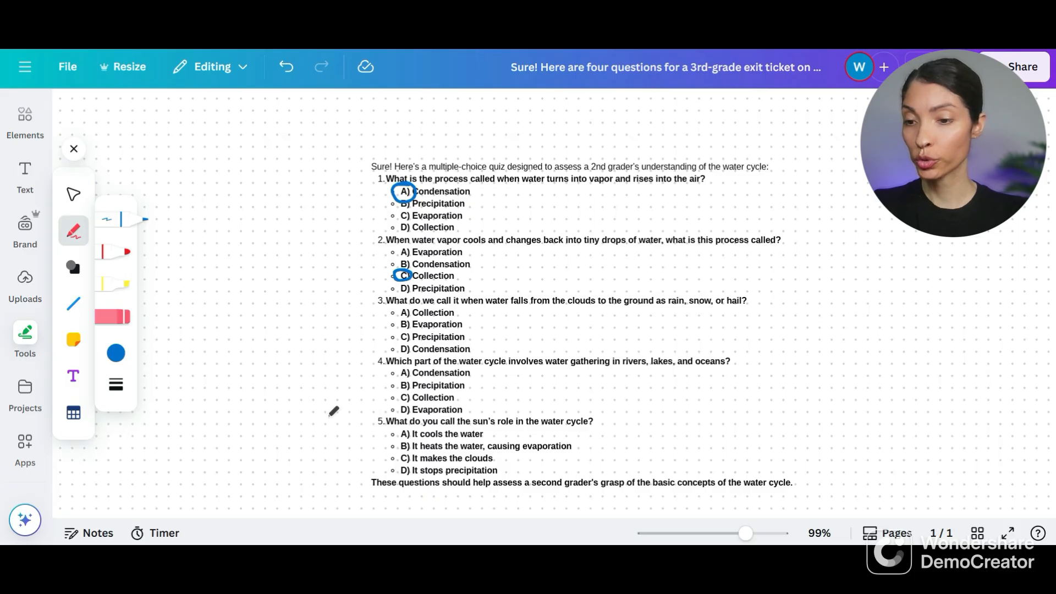
# - Erase both blue circles from the answers to questions 1 and 2
pyautogui.click(132, 318)
pyautogui.moveTo(395, 194); pyautogui.dragTo(411, 198)
pyautogui.moveTo(407, 269); pyautogui.dragTo(387, 283)
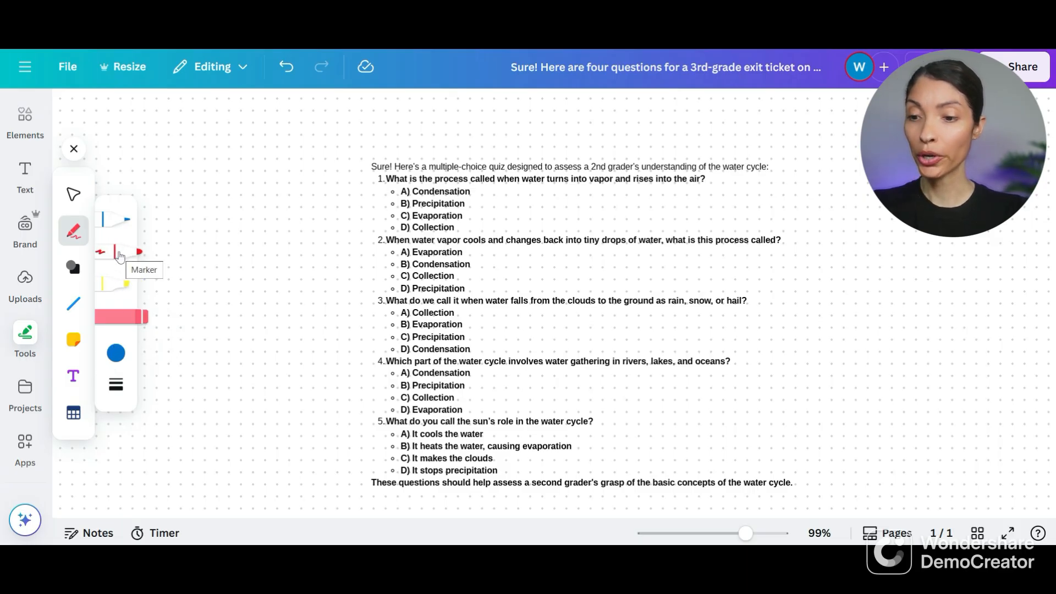
pyautogui.click(76, 344)
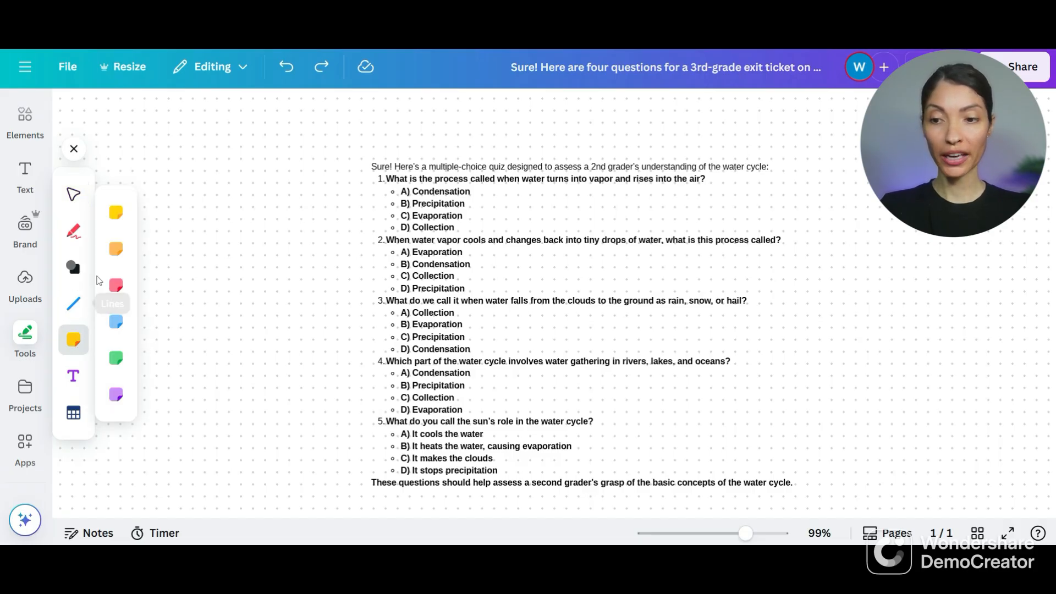
pyautogui.press('Escape')
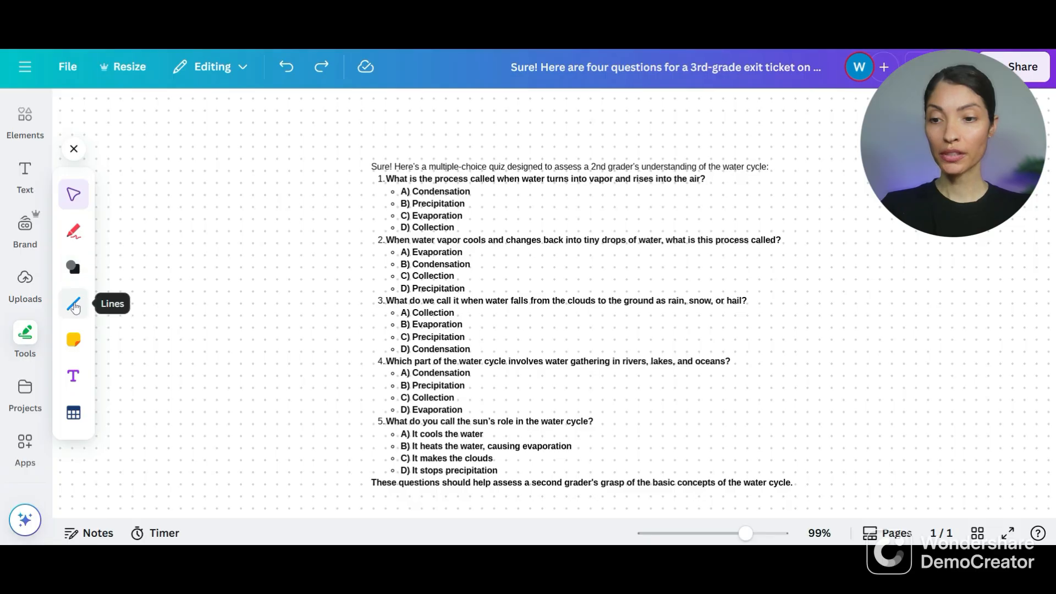